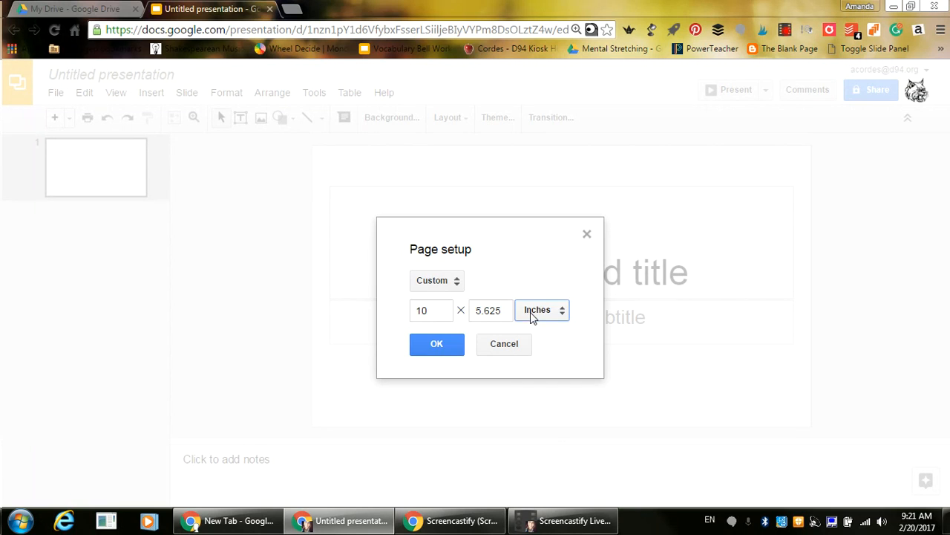
# Step: Set the presentation's custom page size to 8.5 × 11 inches
pyautogui.doubleClick(435, 310)
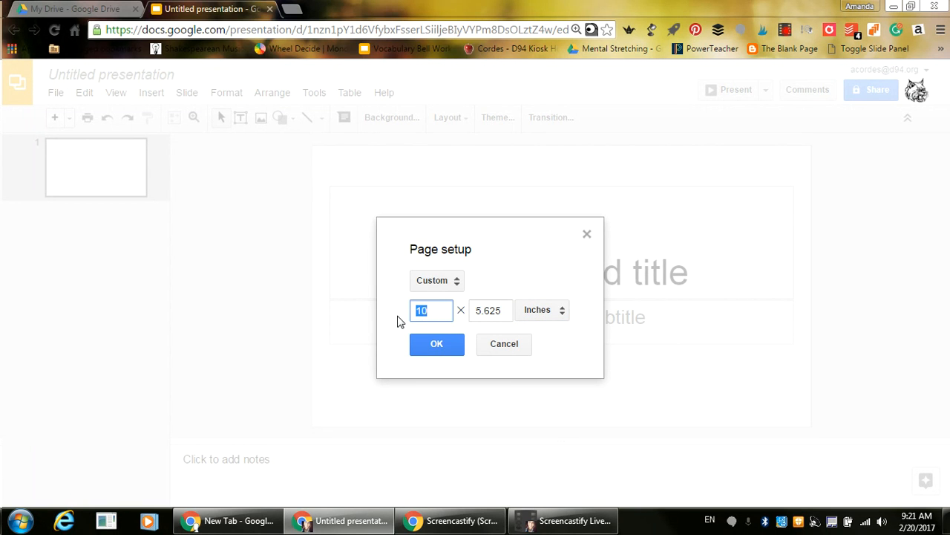
pyautogui.write('8.5')
pyautogui.press('Tab')
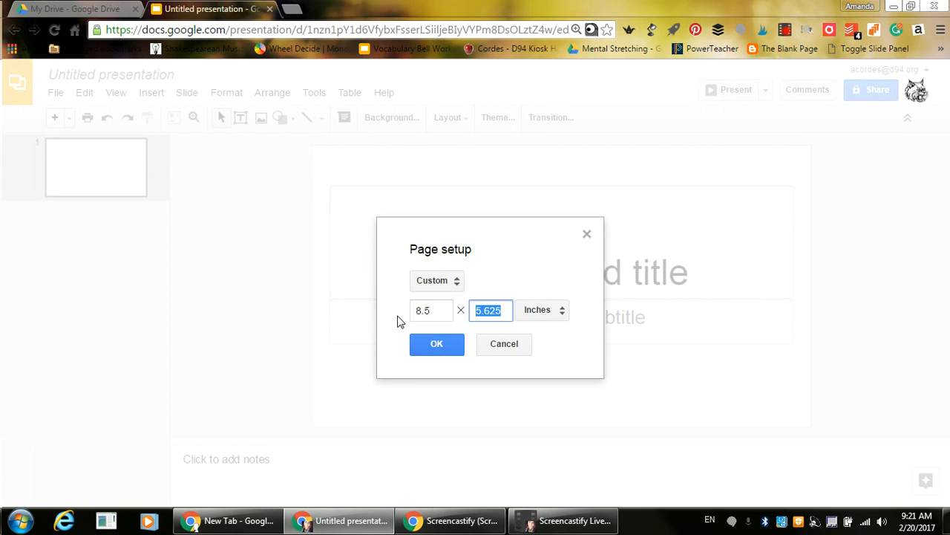
pyautogui.write('11')
pyautogui.click(420, 346)
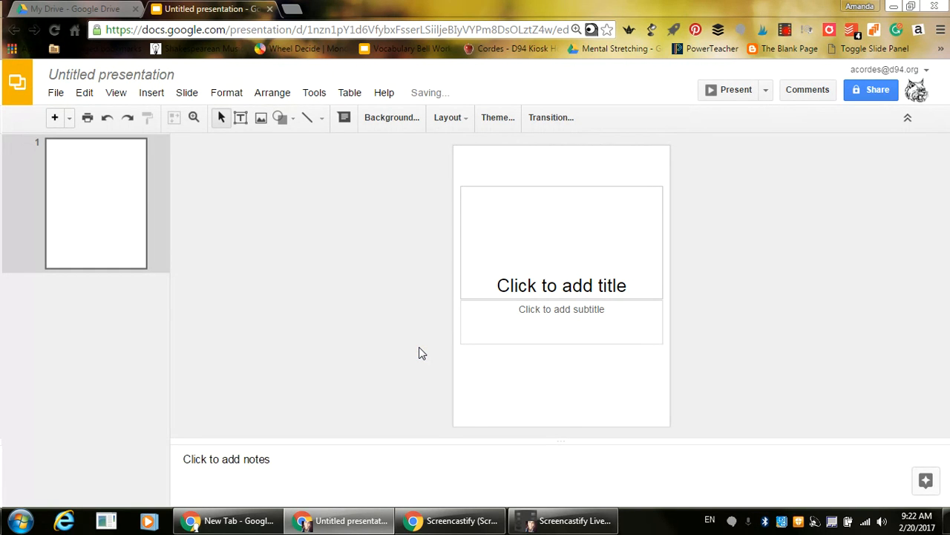
# Step: Shrink the title and subtitle placeholders to about one line high and move the title to the top of the page
pyautogui.click(588, 284)
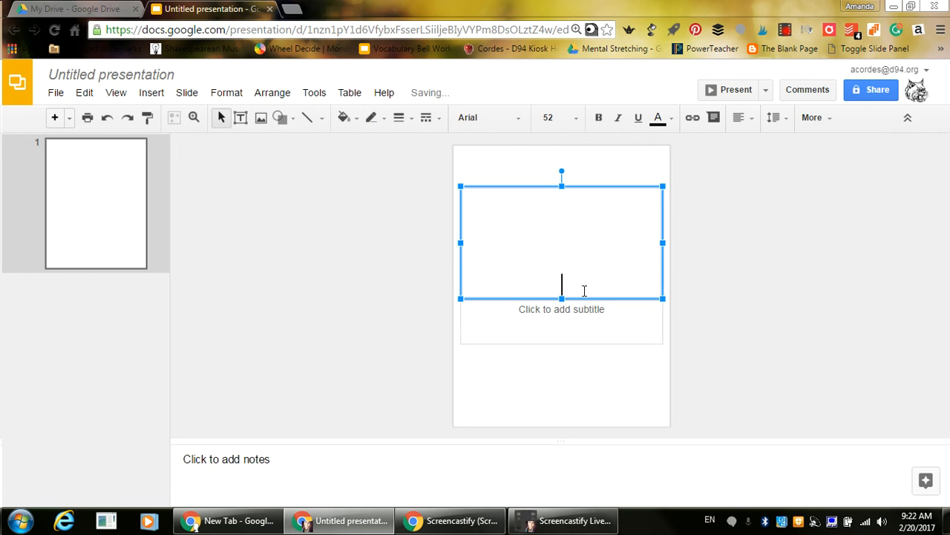
pyautogui.moveTo(562, 297); pyautogui.dragTo(573, 214)
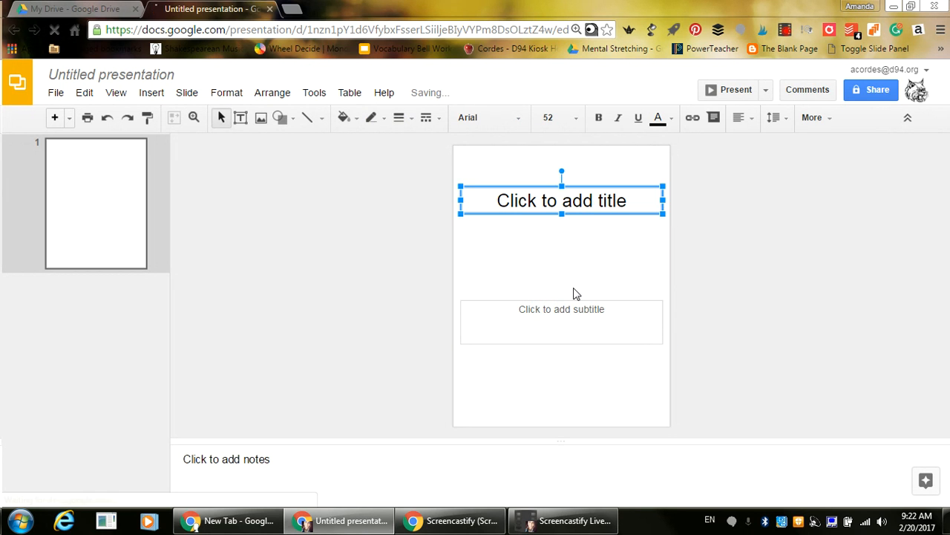
pyautogui.click(564, 311)
pyautogui.moveTo(562, 300); pyautogui.dragTo(580, 229)
pyautogui.moveTo(584, 187); pyautogui.dragTo(580, 152)
# Step: Enter "Romeo and Juliet" as the title and left-align it
pyautogui.click(570, 164)
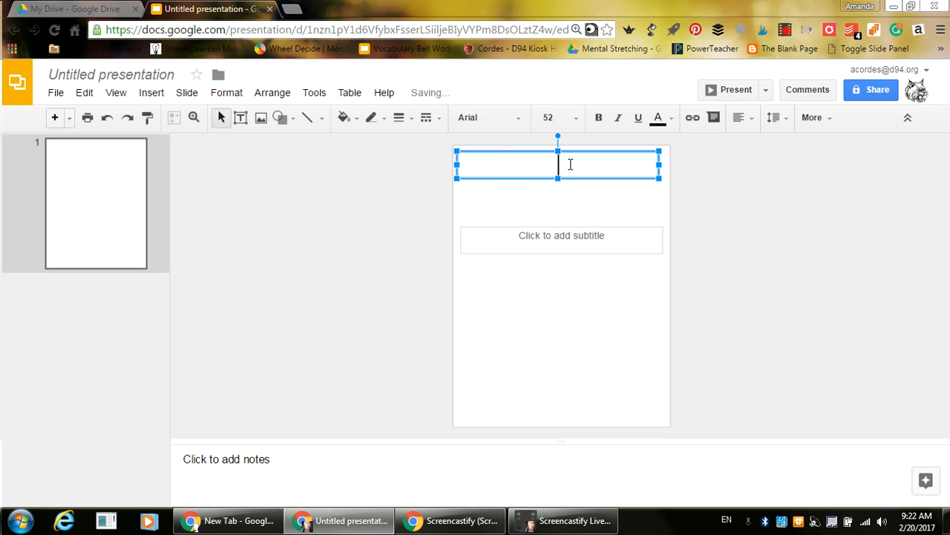
pyautogui.write('Romeo and Juliet')
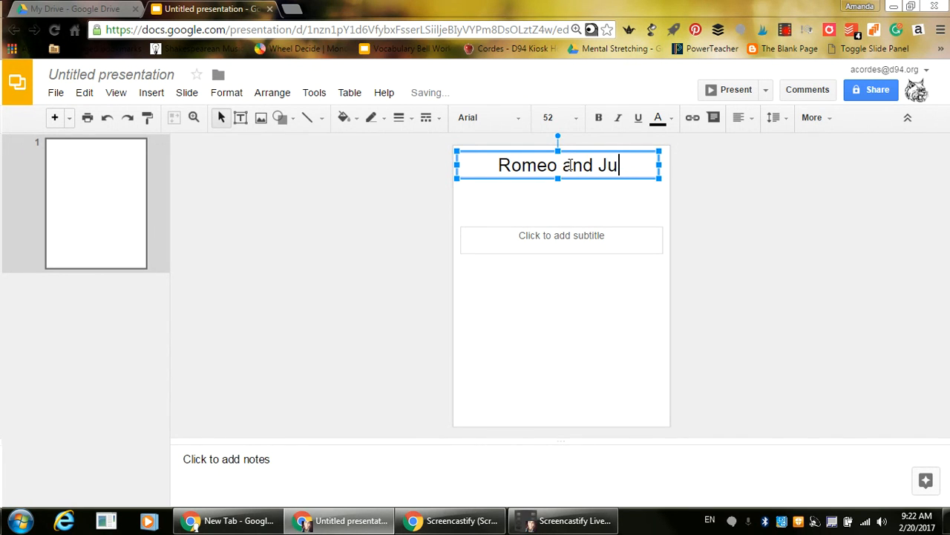
pyautogui.tripleClick(609, 168)
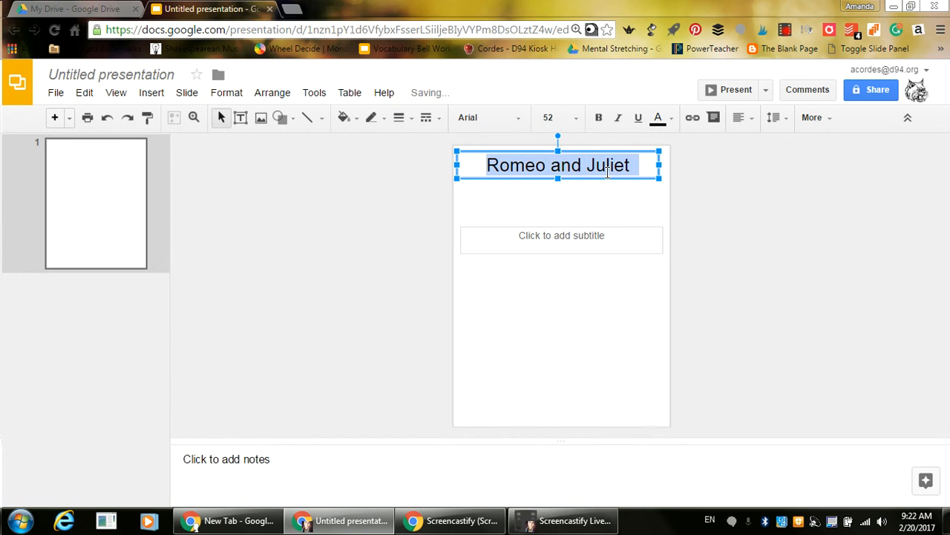
pyautogui.click(739, 123)
pyautogui.click(744, 142)
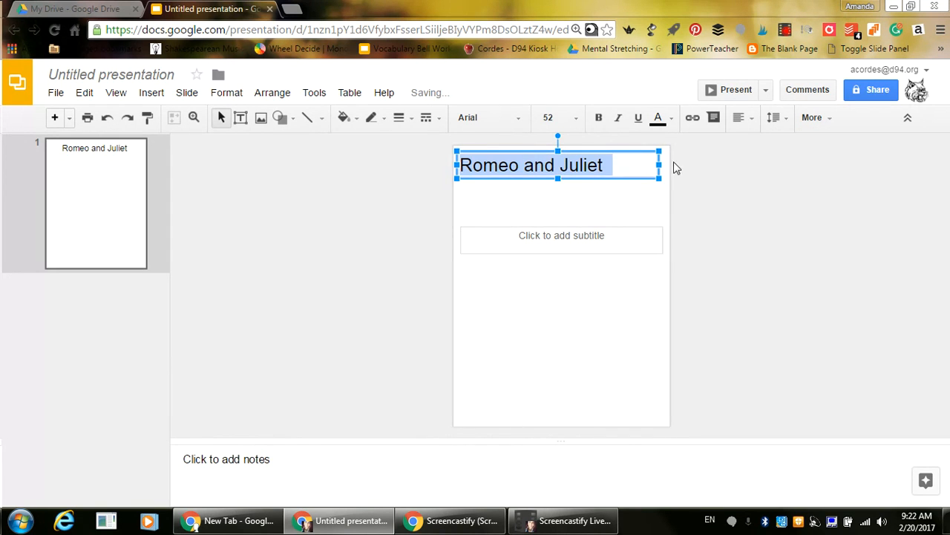
pyautogui.click(621, 216)
# Step: Move the title box into the page's upper-left corner and the subtitle box directly beneath it, against the page's right edge
pyautogui.click(465, 165)
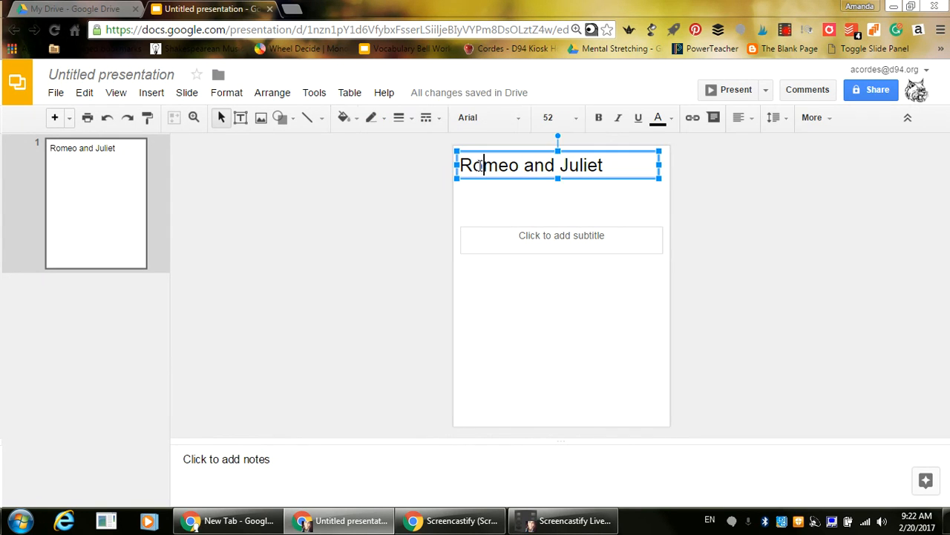
pyautogui.moveTo(478, 179); pyautogui.dragTo(475, 177)
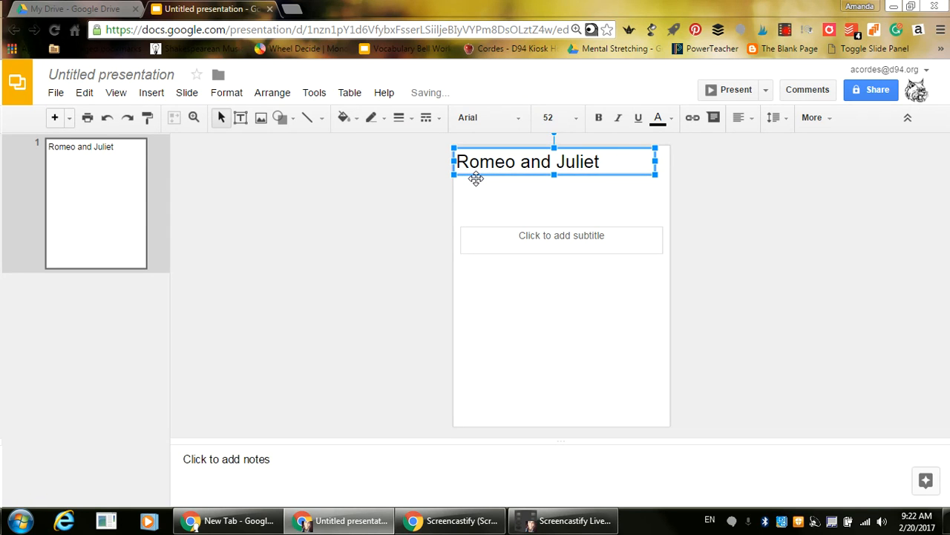
pyautogui.click(553, 238)
pyautogui.moveTo(571, 226); pyautogui.dragTo(572, 174)
# Step: Enter "Act 1 Scene 1" as the subtitle and right-align it
pyautogui.write('Ac')
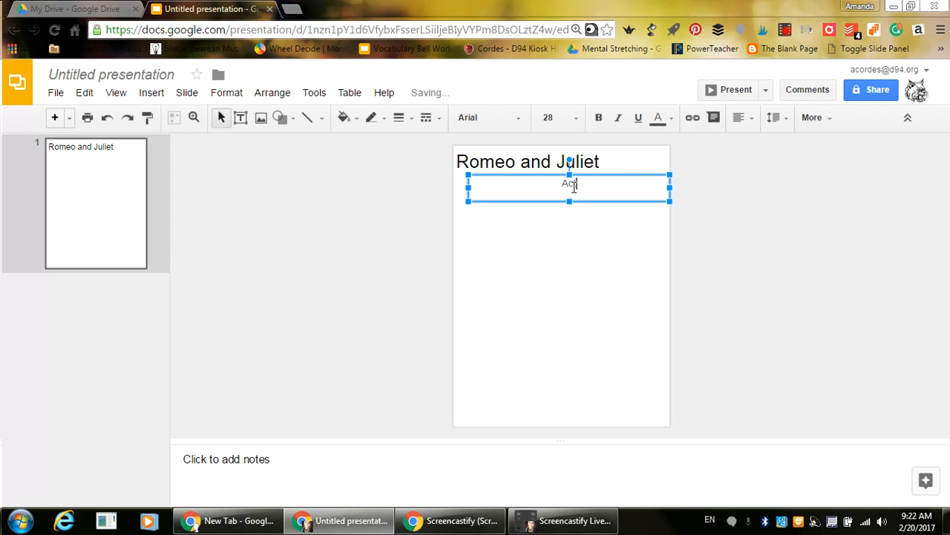
pyautogui.write('t 1 Scene 1')
pyautogui.hotkey('ctrl', 'shift', 'Left')
pyautogui.hotkey('ctrl', 'shift', 'Left')
pyautogui.hotkey('ctrl', 'shift', 'Left')
pyautogui.hotkey('ctrl', 'shift', 'Left')
pyautogui.click(743, 119)
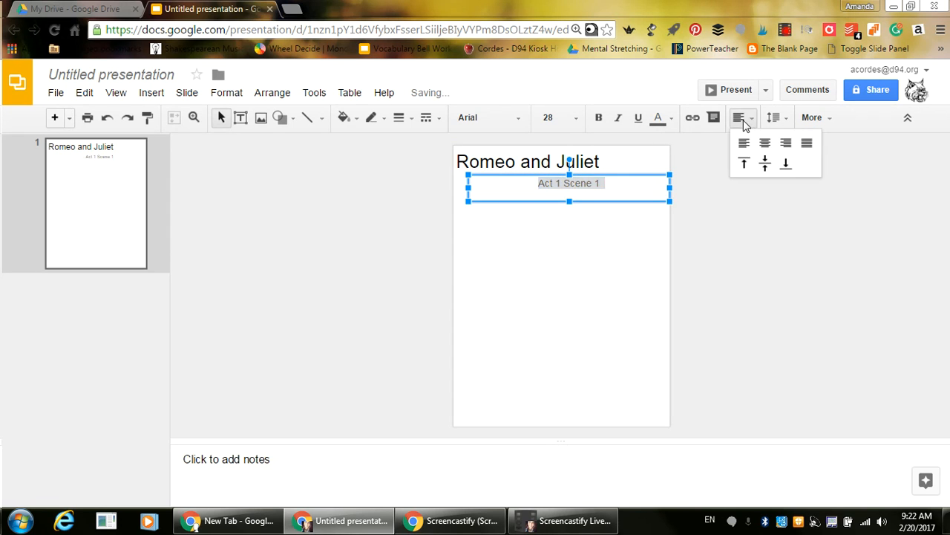
pyautogui.click(785, 143)
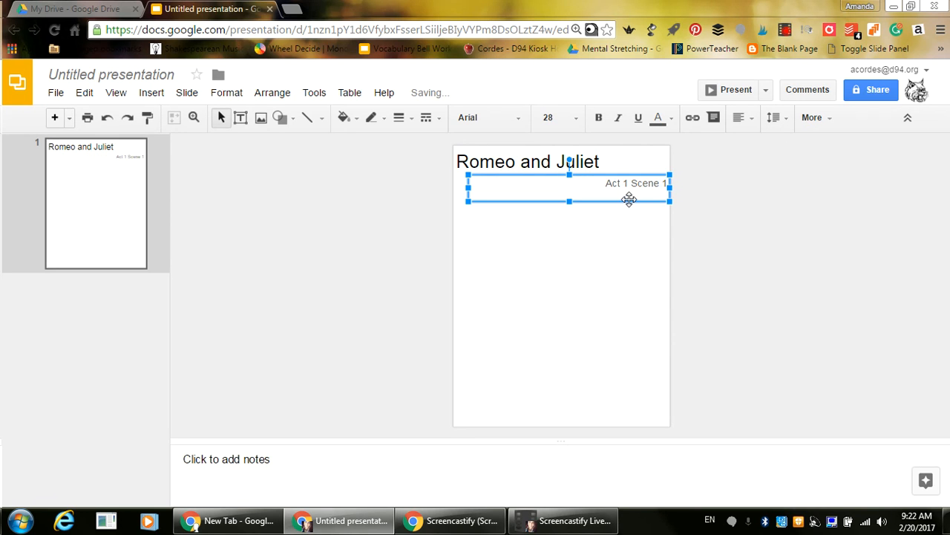
# Step: Move the subtitle up and slightly left so its text sits beside the end of the title
pyautogui.moveTo(629, 199); pyautogui.dragTo(627, 194)
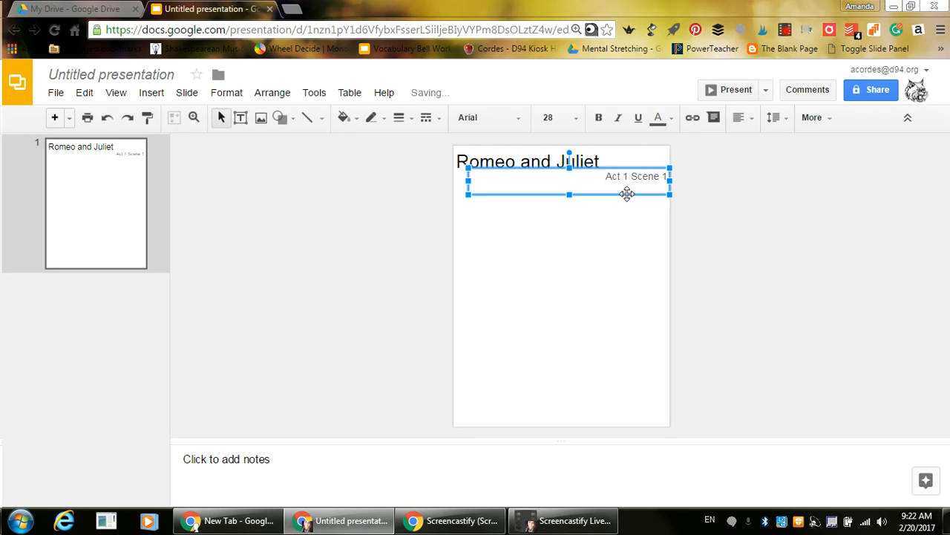
pyautogui.press('Up')
pyautogui.press('Up')
pyautogui.press('Left')
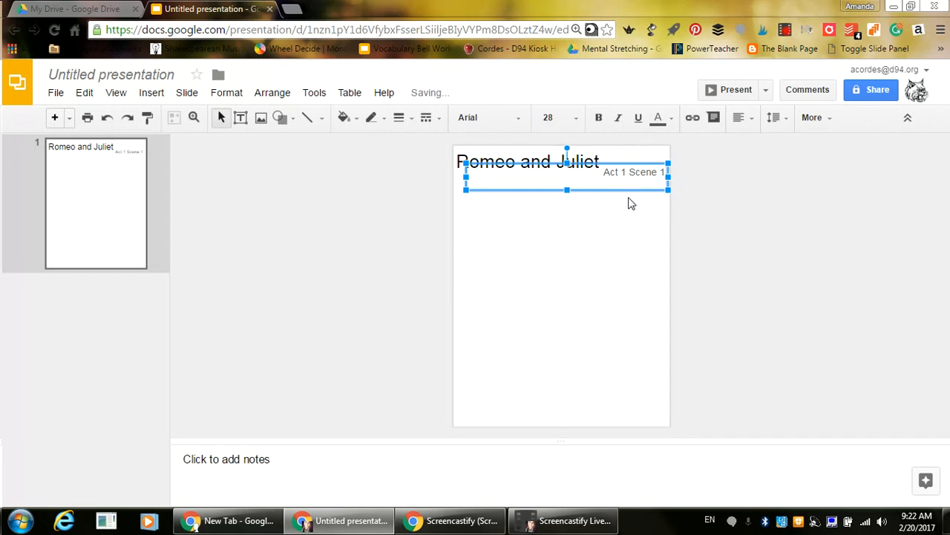
pyautogui.click(626, 231)
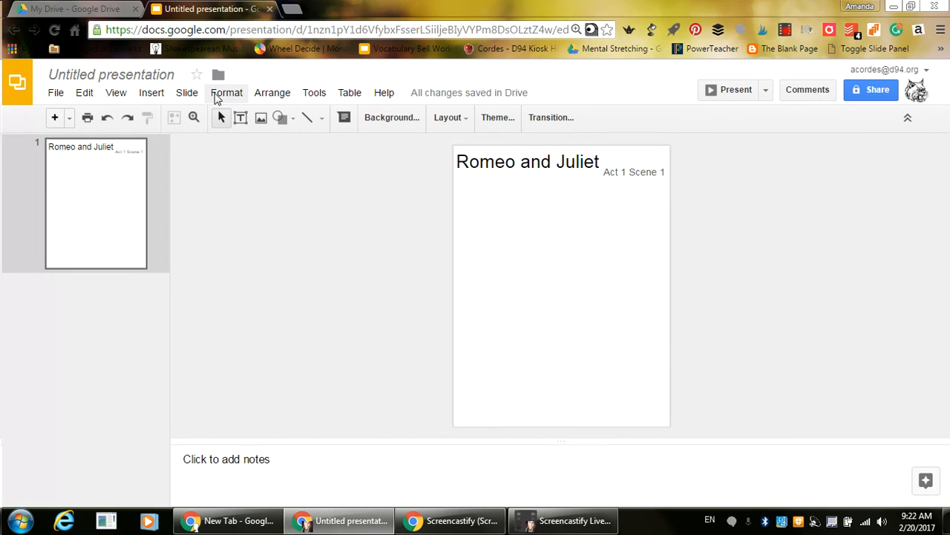
# Step: Insert word art reading "Welcome" on the slide
pyautogui.click(162, 98)
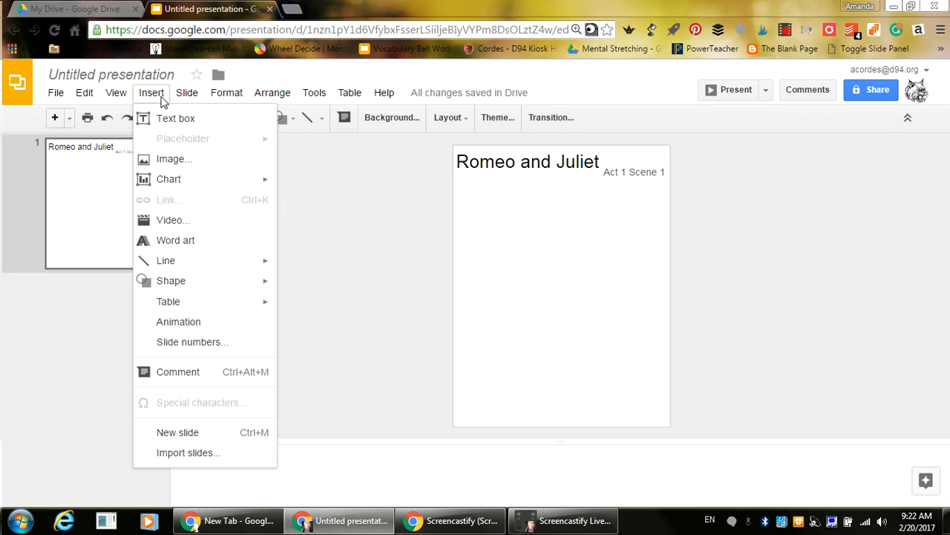
pyautogui.click(166, 244)
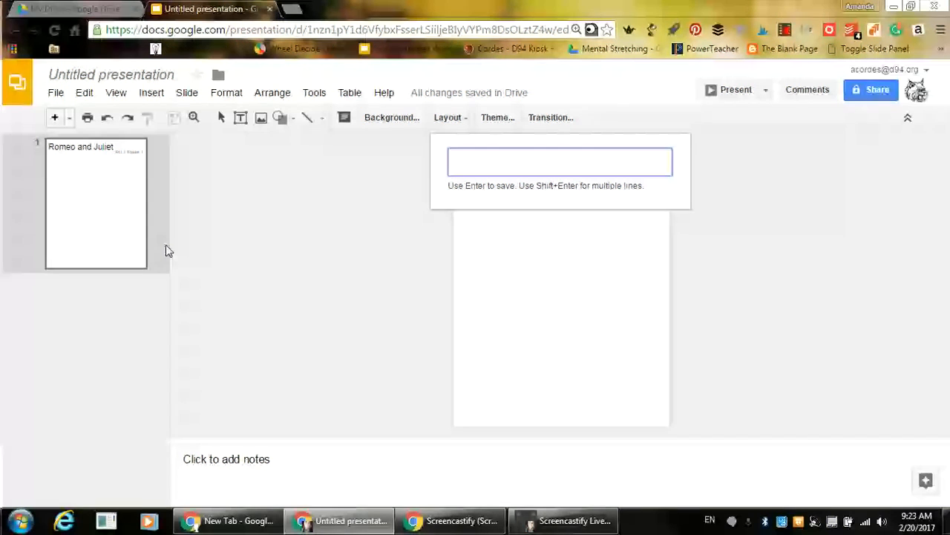
pyautogui.write('Welcome')
pyautogui.press('Return')
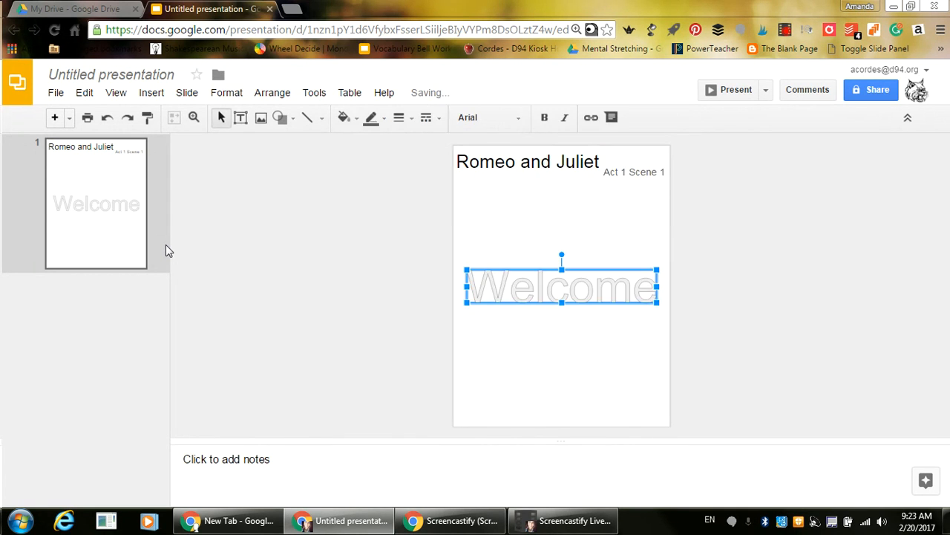
# Step: Move the "Welcome" word art up to just below the title and stretch it taller
pyautogui.moveTo(544, 295); pyautogui.dragTo(544, 251)
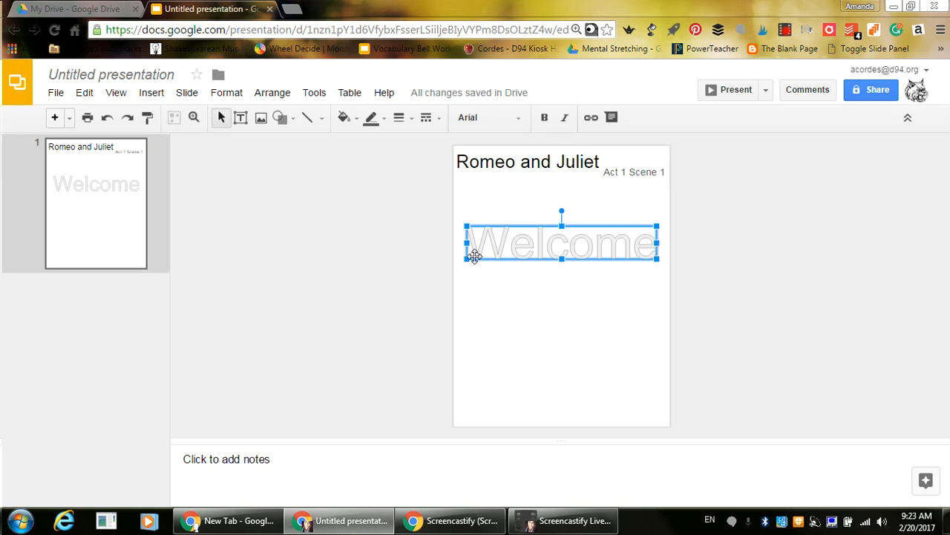
pyautogui.moveTo(466, 258)
pyautogui.mouseDown()
pyautogui.moveTo(517, 246)
pyautogui.moveTo(503, 284)
pyautogui.moveTo(470, 272)
pyautogui.moveTo(476, 254)
pyautogui.mouseUp()
pyautogui.moveTo(537, 253); pyautogui.dragTo(526, 217)
pyautogui.moveTo(643, 214); pyautogui.dragTo(652, 231)
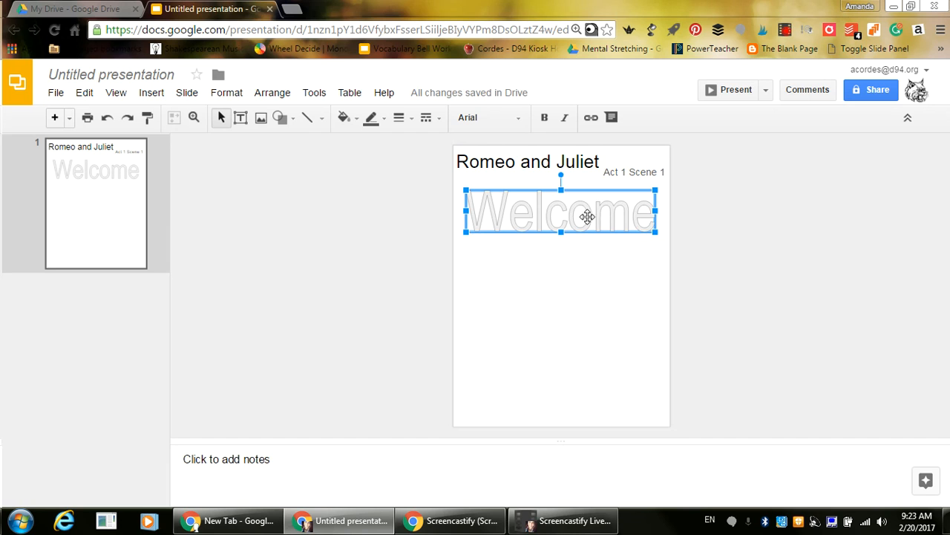
# Step: Format the "Welcome" word art in bold Alex Brush and enlarge it toward the page's right edge
pyautogui.click(505, 123)
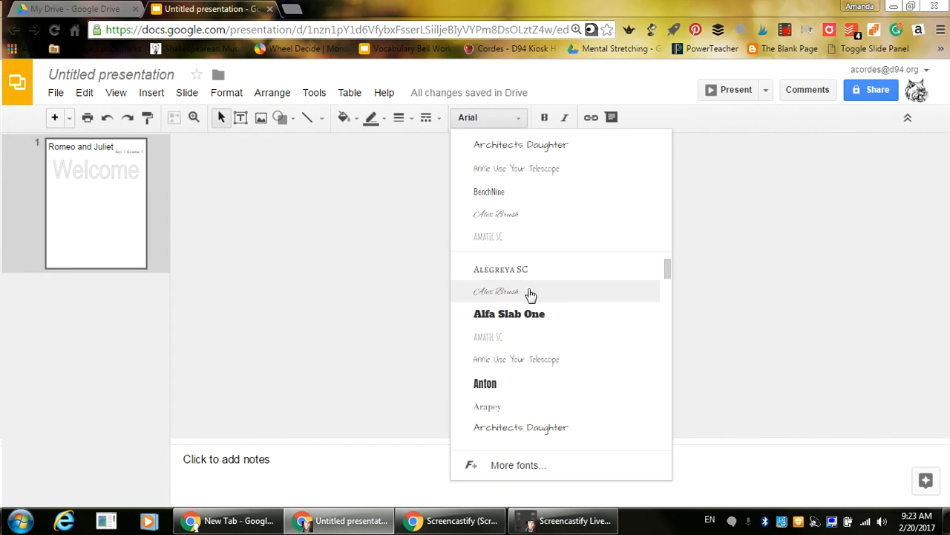
pyautogui.click(529, 294)
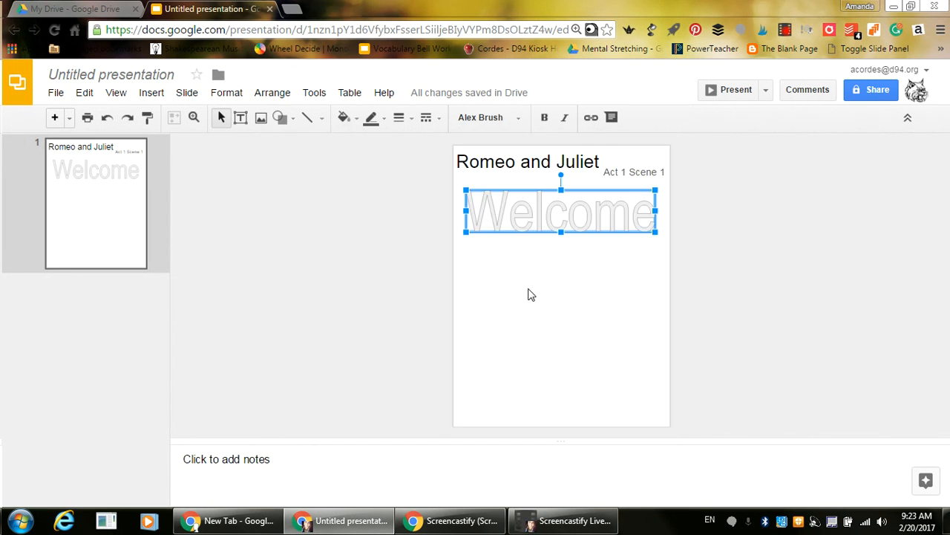
pyautogui.click(543, 118)
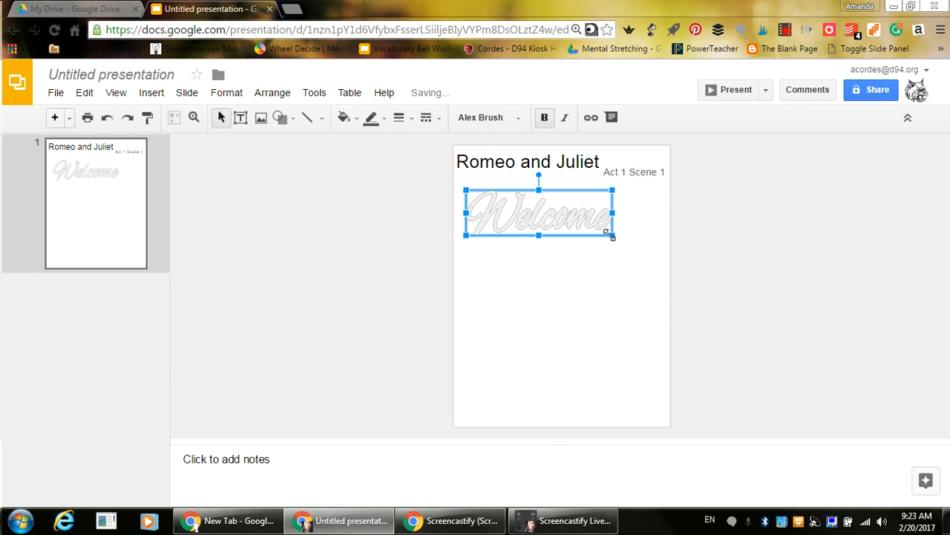
pyautogui.moveTo(613, 234); pyautogui.dragTo(636, 242)
pyautogui.click(628, 259)
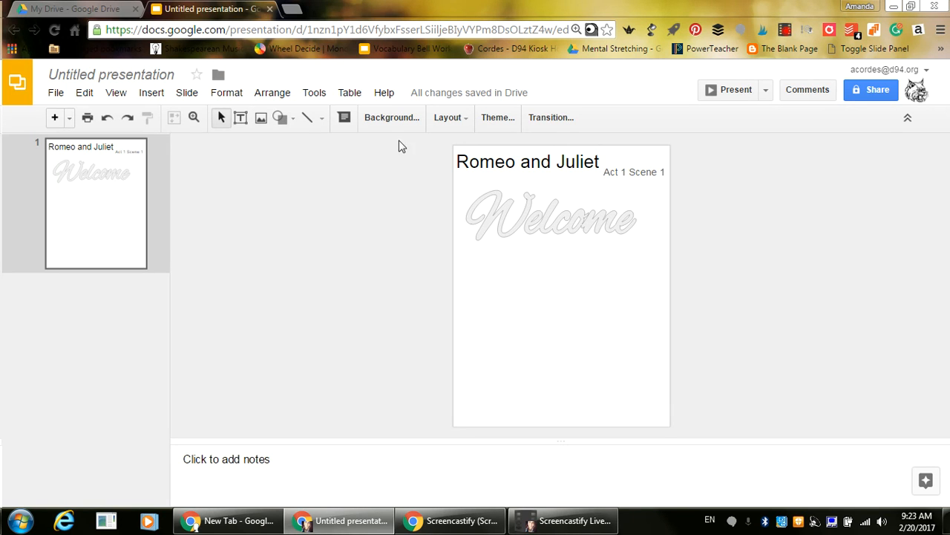
# Step: Search Google for "floral" images to use as the slide background
pyautogui.click(405, 121)
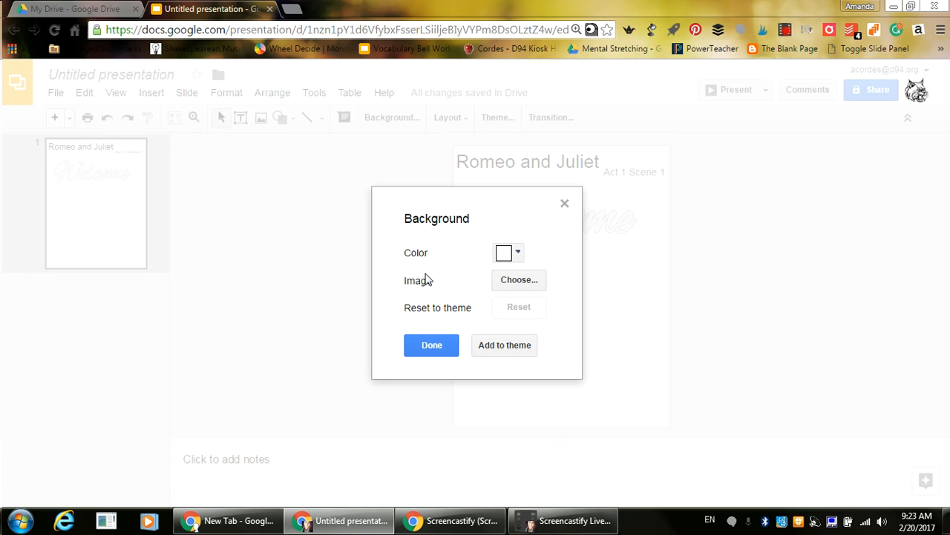
pyautogui.click(498, 288)
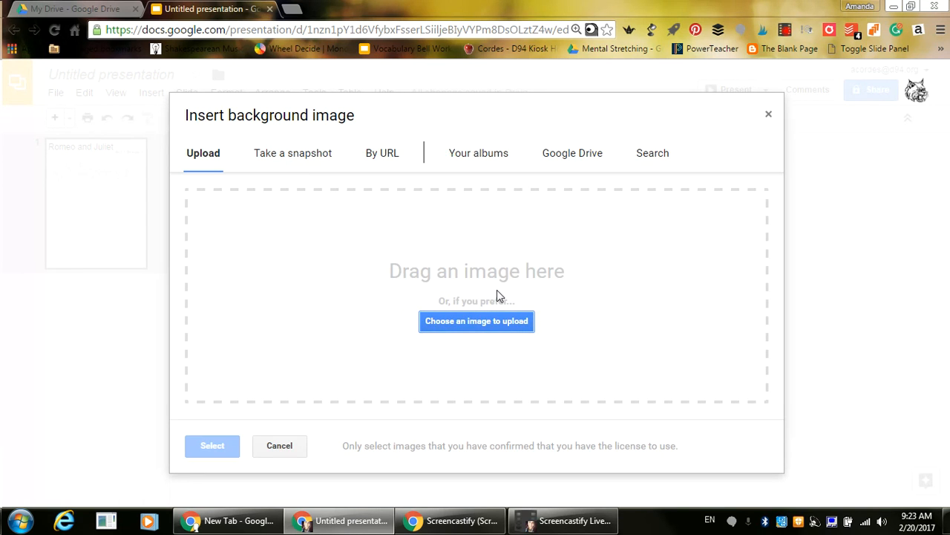
pyautogui.click(662, 156)
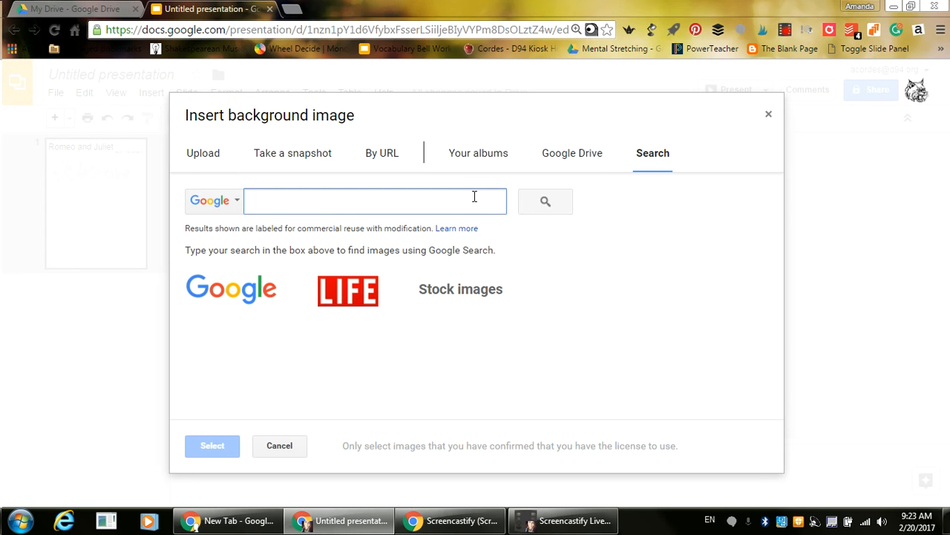
pyautogui.write('floral')
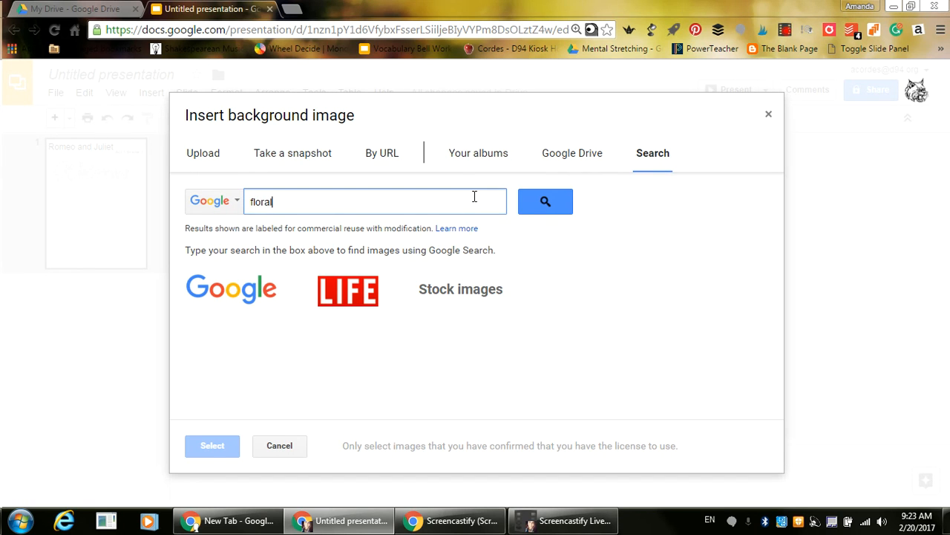
pyautogui.press('Return')
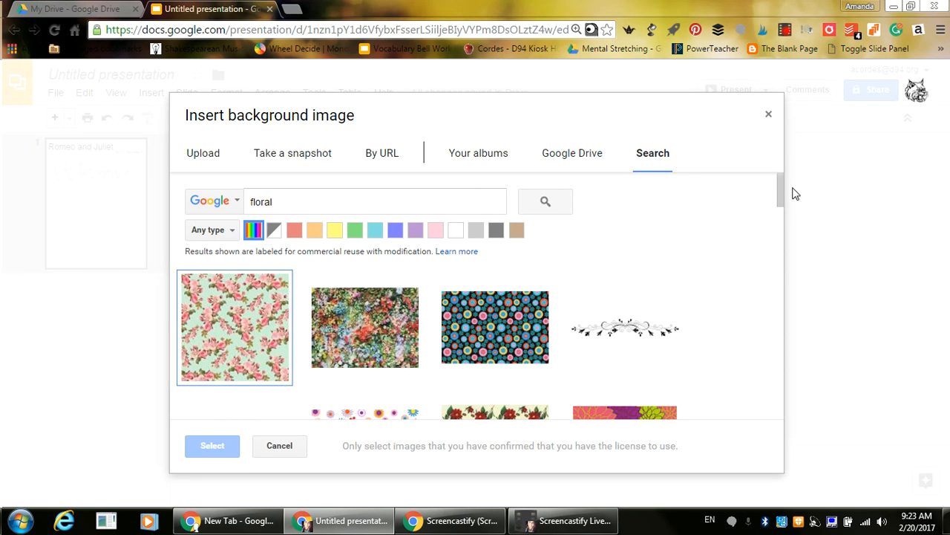
# Step: Apply the black-trunked tree with green leaves from the image results as the slide background
pyautogui.moveTo(779, 194); pyautogui.dragTo(775, 243)
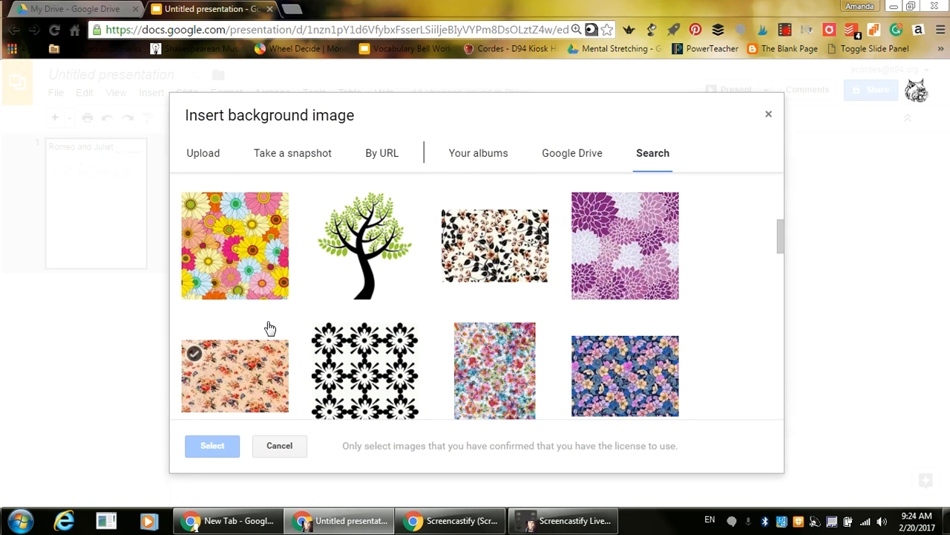
pyautogui.click(380, 278)
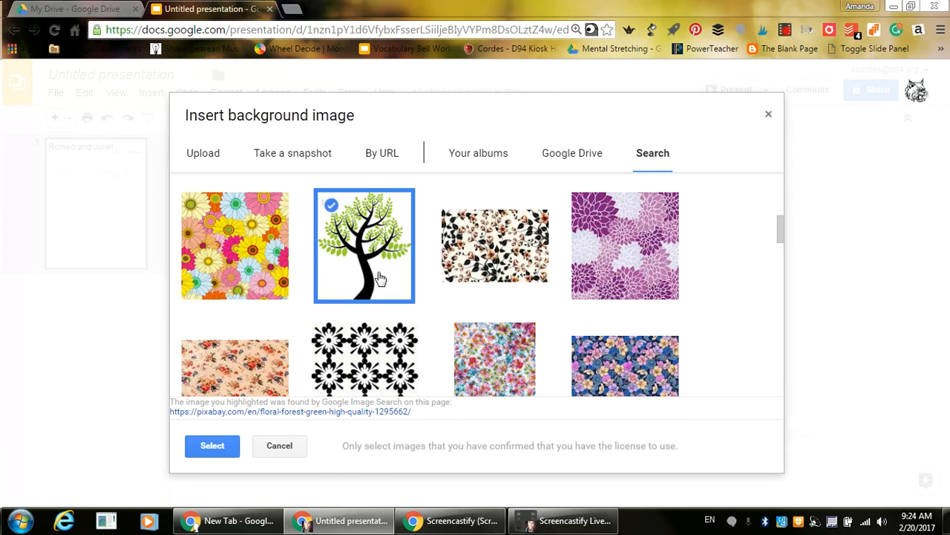
pyautogui.click(219, 450)
pyautogui.click(439, 345)
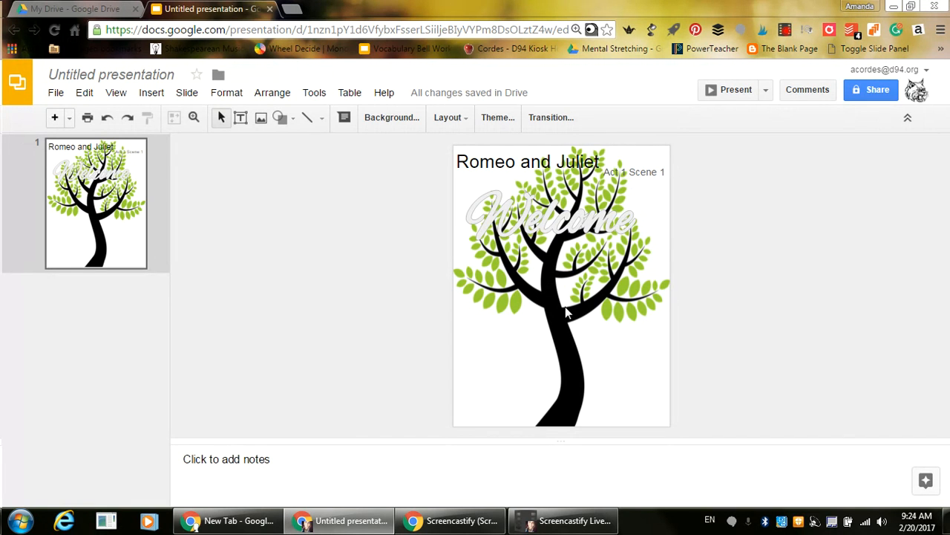
pyautogui.click(405, 123)
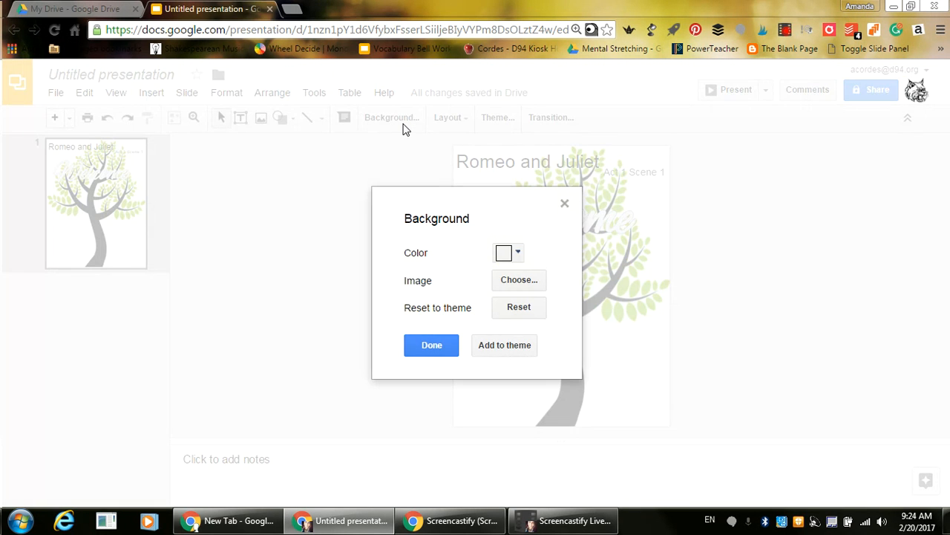
pyautogui.click(529, 282)
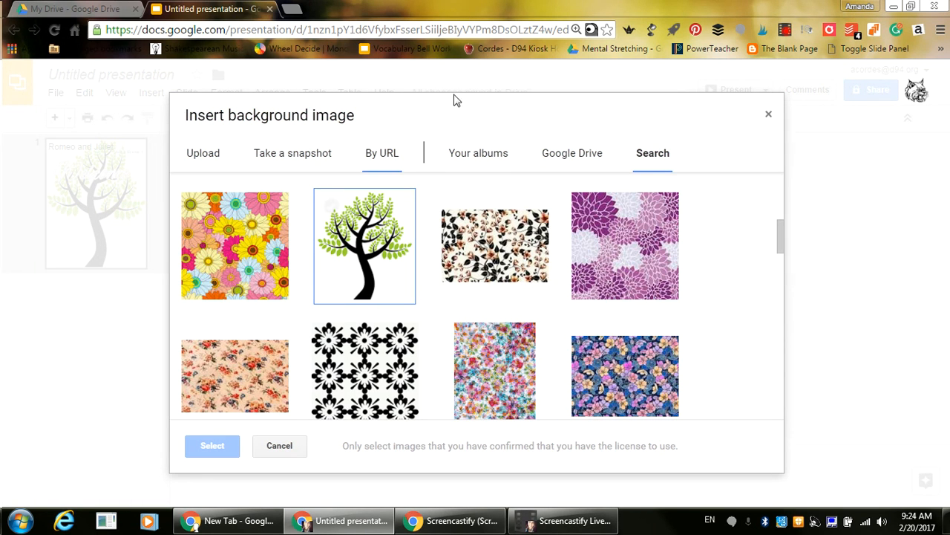
pyautogui.click(275, 451)
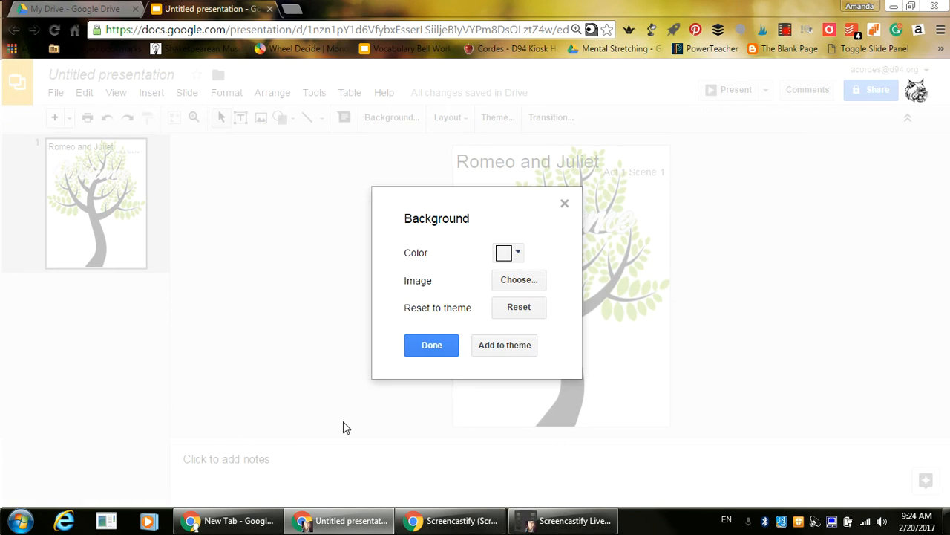
pyautogui.click(432, 345)
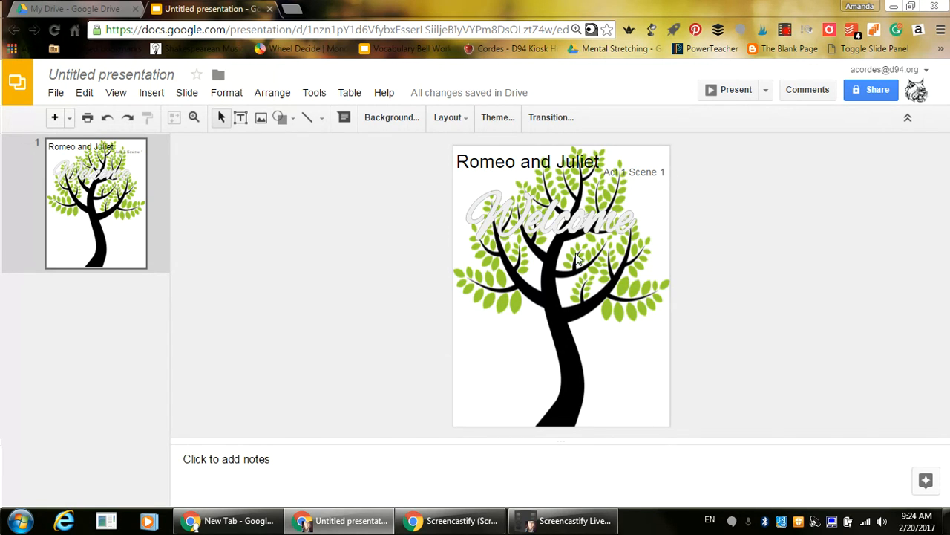
# Step: Enlarge the "Welcome" word art to nearly the page's full width and place it just below the title
pyautogui.click(587, 225)
pyautogui.moveTo(587, 225); pyautogui.dragTo(661, 256)
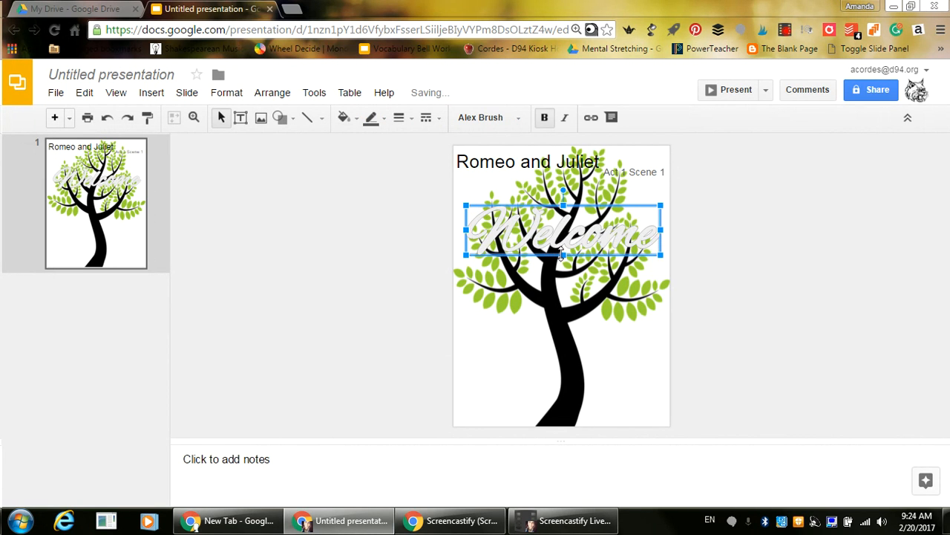
pyautogui.moveTo(562, 255)
pyautogui.mouseDown()
pyautogui.moveTo(562, 270)
pyautogui.moveTo(565, 245)
pyautogui.mouseUp()
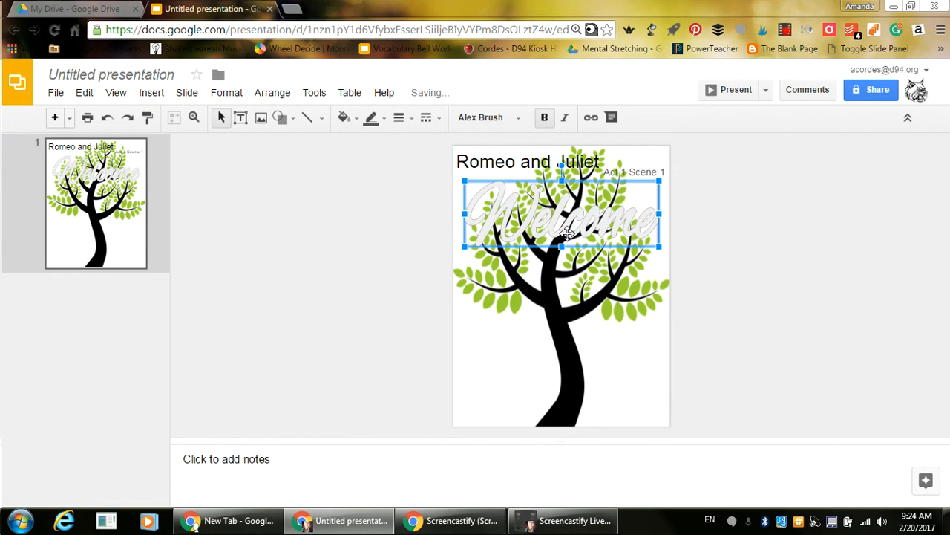
pyautogui.click(332, 268)
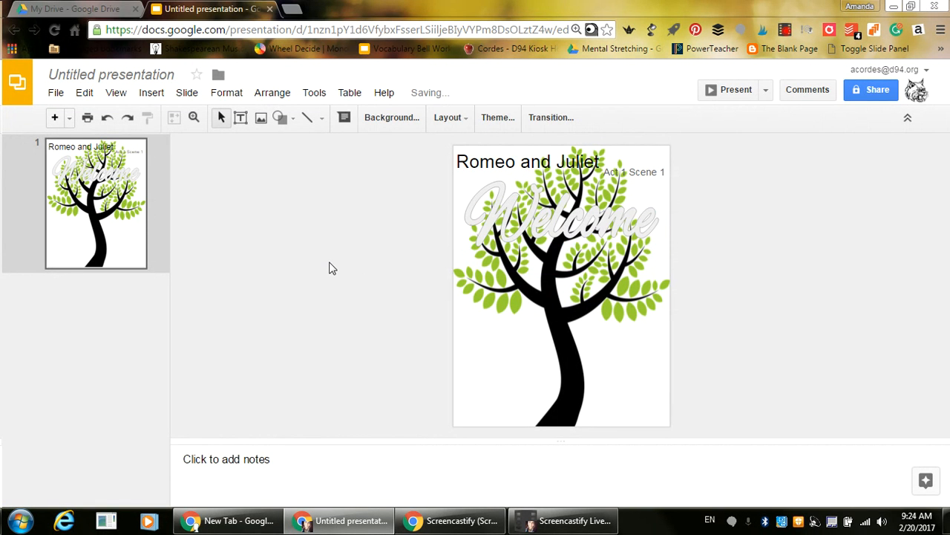
# Step: Search YouTube for "superbowl commercial" to find a video for the slide
pyautogui.click(152, 96)
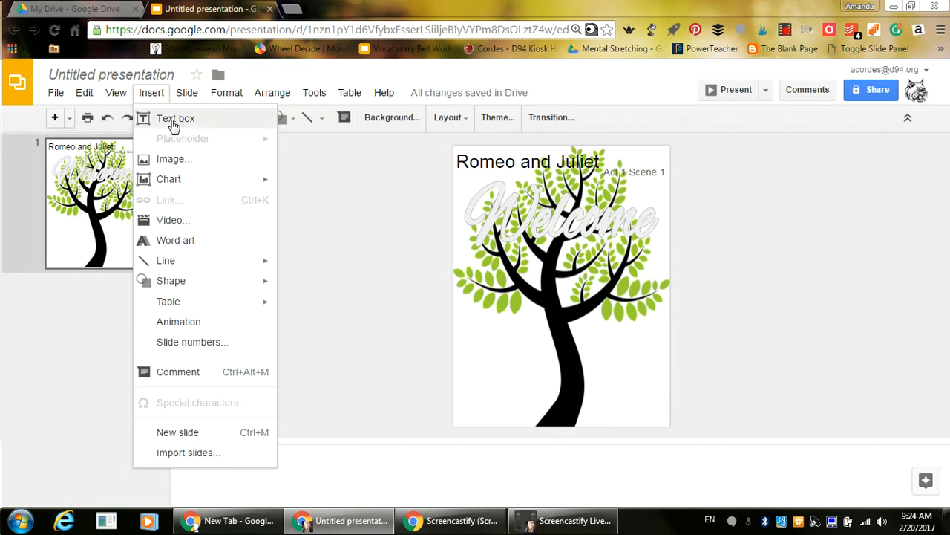
pyautogui.moveTo(182, 189)
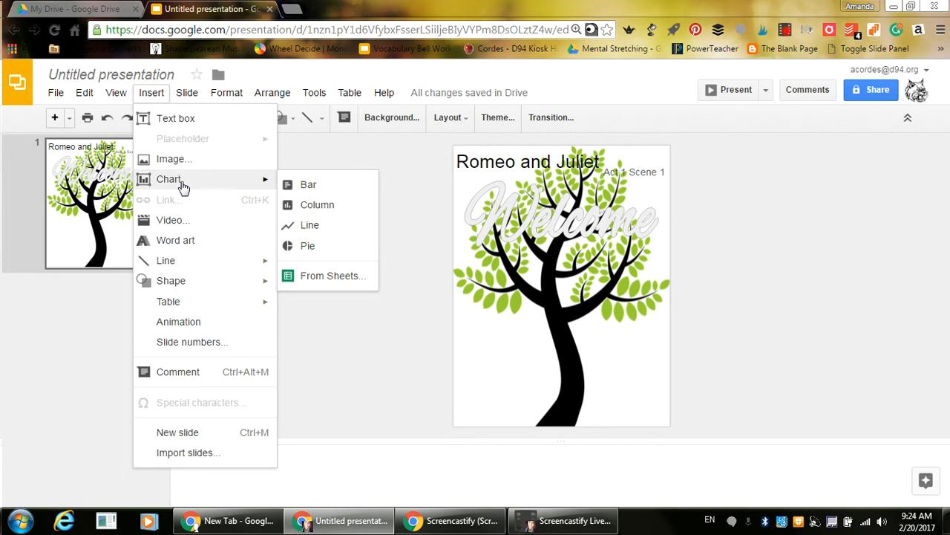
pyautogui.click(210, 223)
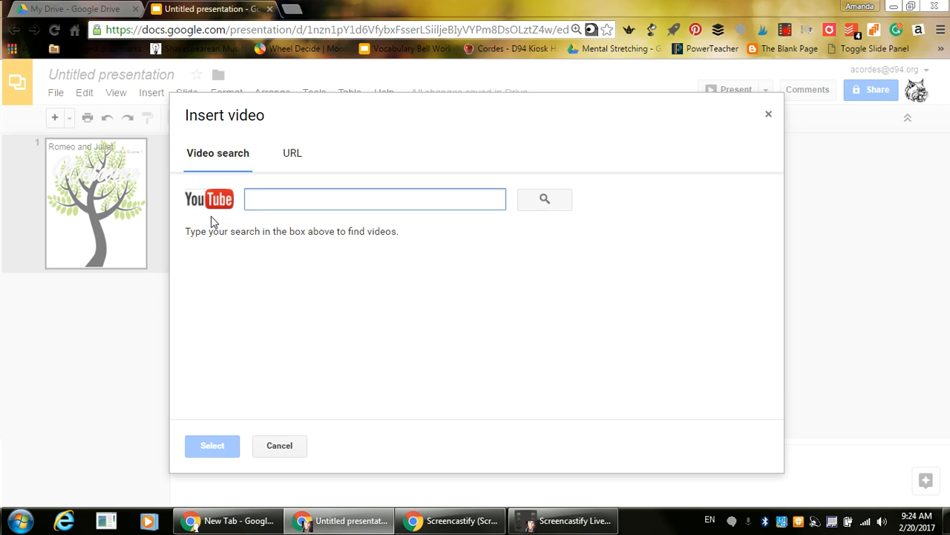
pyautogui.write('sumh')
pyautogui.press('BackSpace')
pyautogui.press('BackSpace')
pyautogui.press('BackSpace')
pyautogui.press('BackSpace')
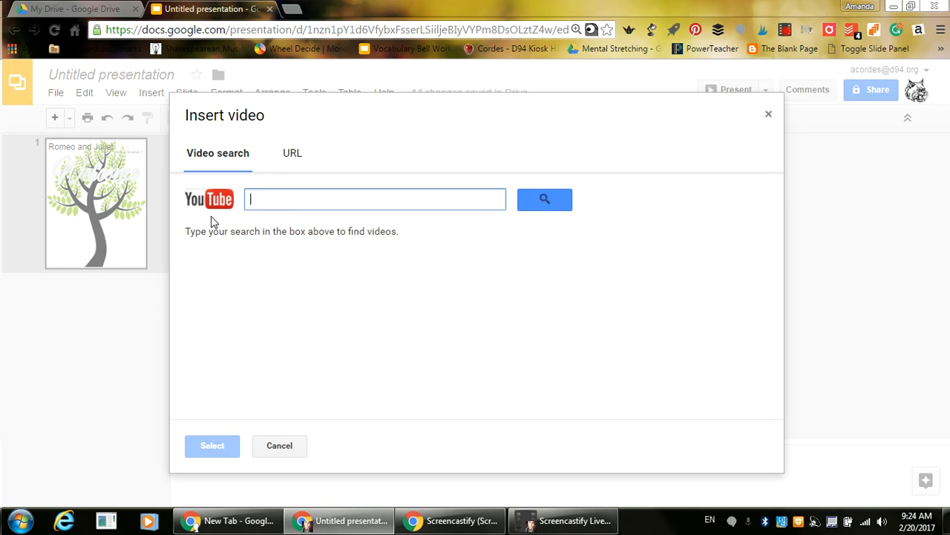
pyautogui.write('superbowl com')
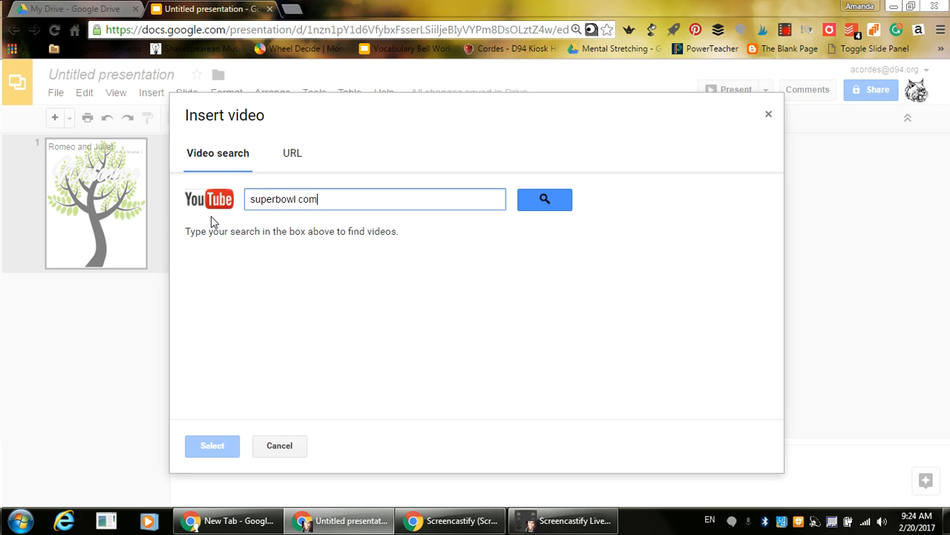
pyautogui.write('mercial')
pyautogui.press('Return')
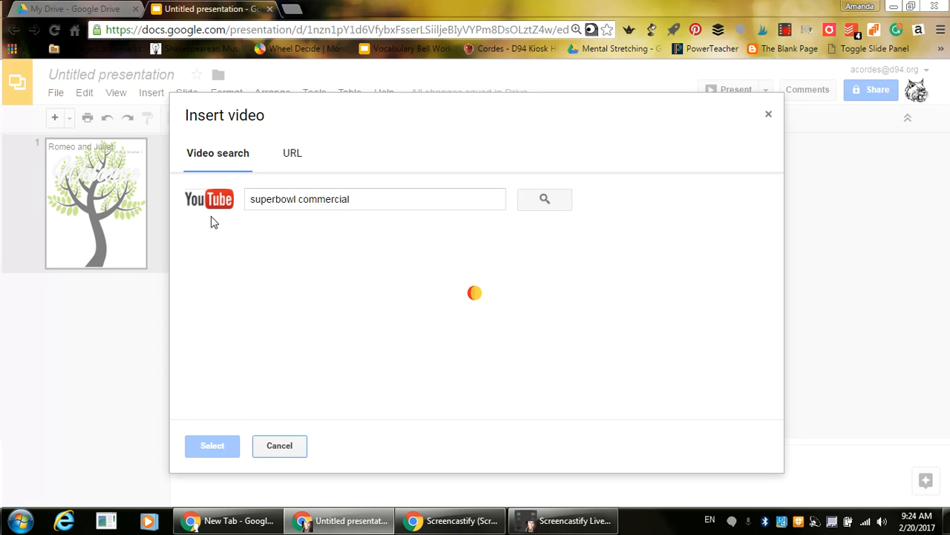
# Step: Insert the "84 Lumber Super Bowl Commercial - The Entire Journey" video and place it in the page's lower right area
pyautogui.click(330, 276)
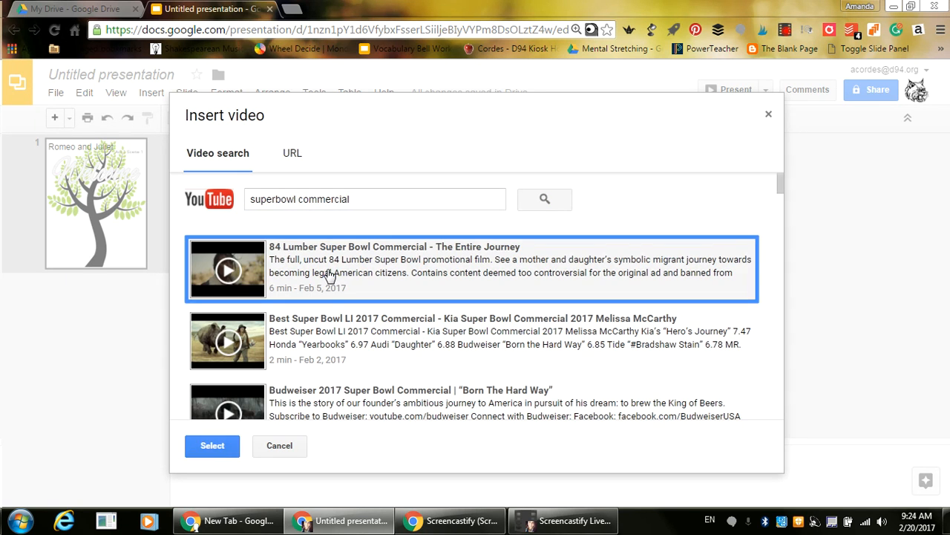
pyautogui.click(212, 448)
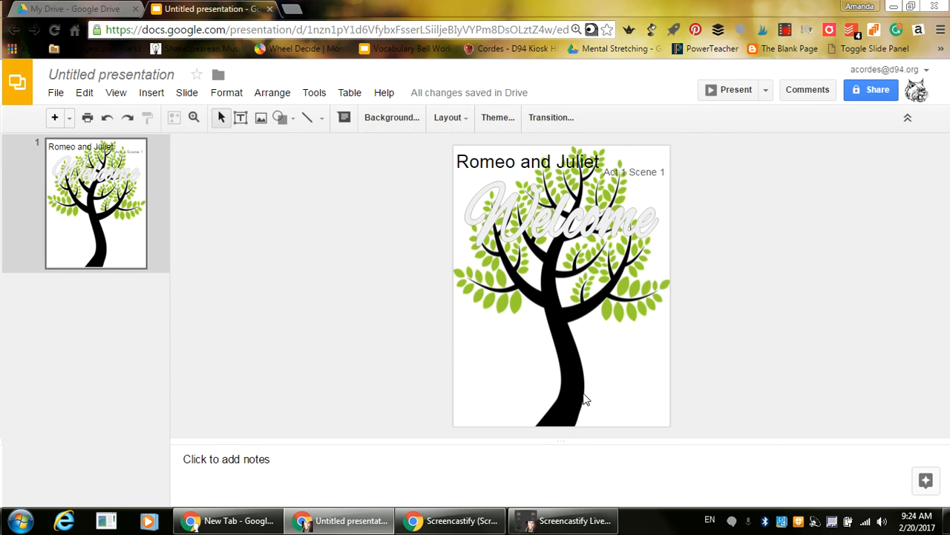
pyautogui.moveTo(547, 334); pyautogui.dragTo(622, 390)
pyautogui.click(697, 397)
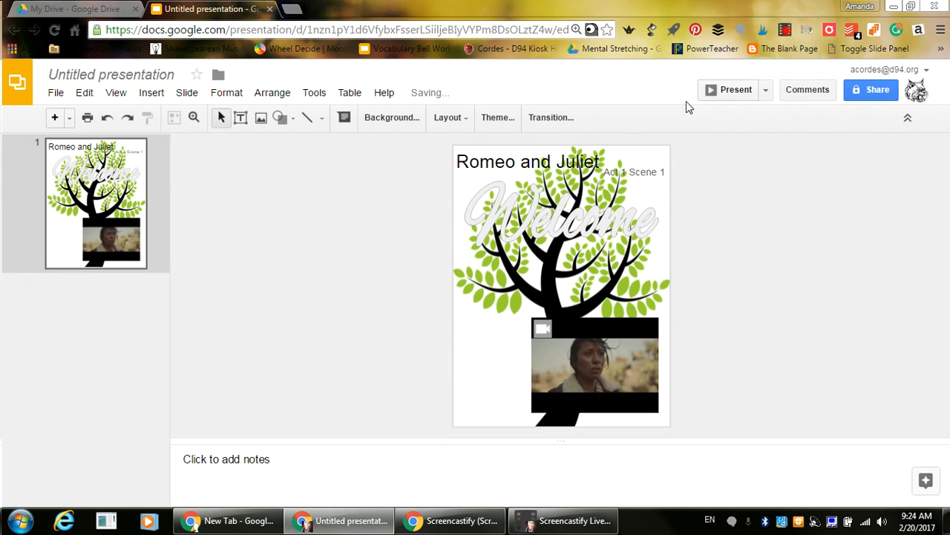
# Step: Present the slide full screen, play the embedded video to test it, and return to editing
pyautogui.click(730, 96)
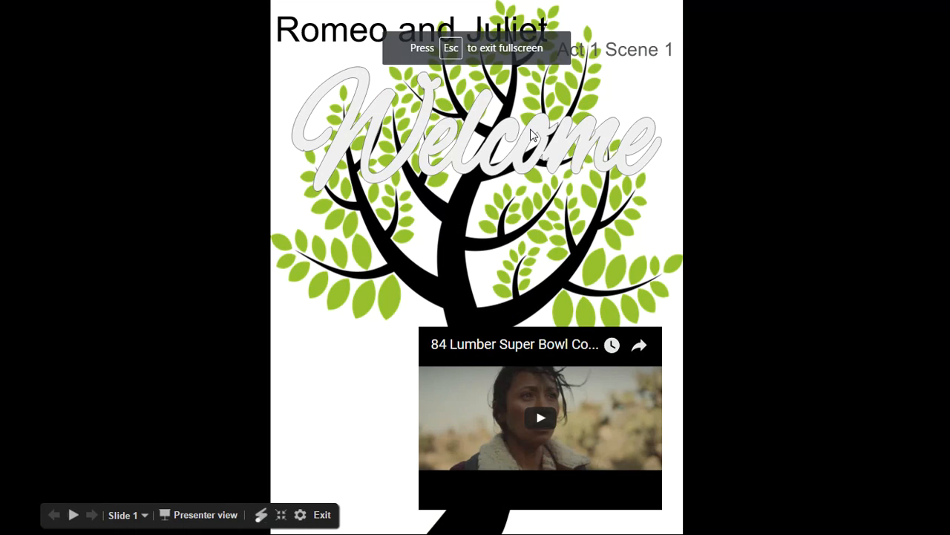
pyautogui.click(536, 420)
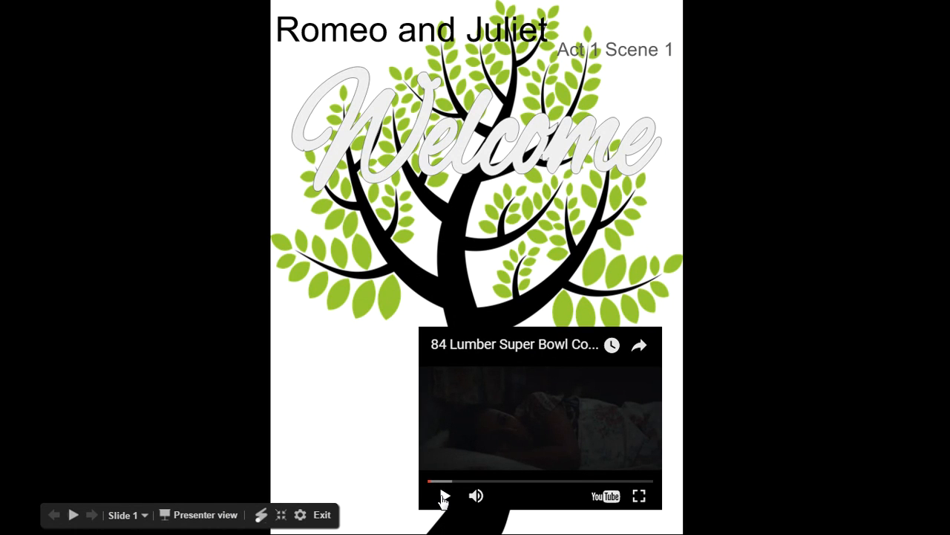
pyautogui.press('Escape')
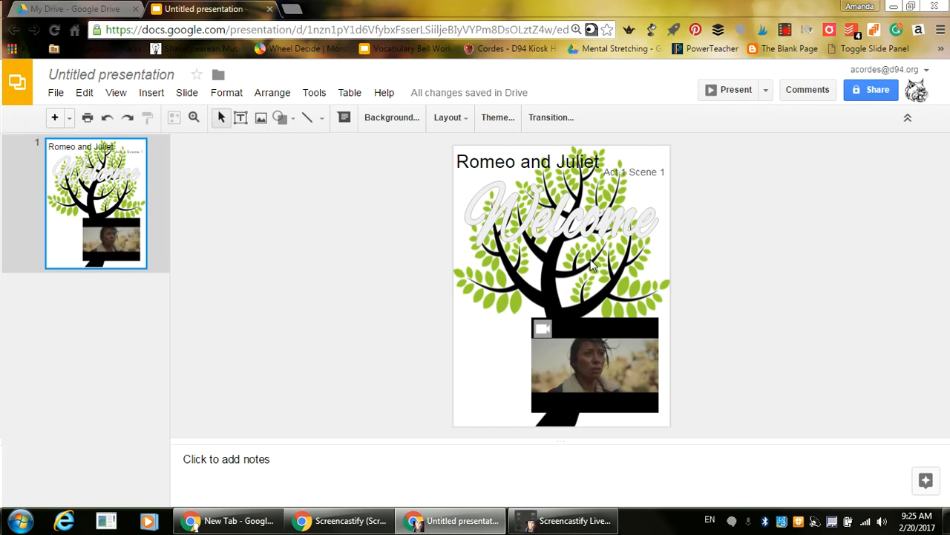
pyautogui.click(391, 280)
pyautogui.click(151, 93)
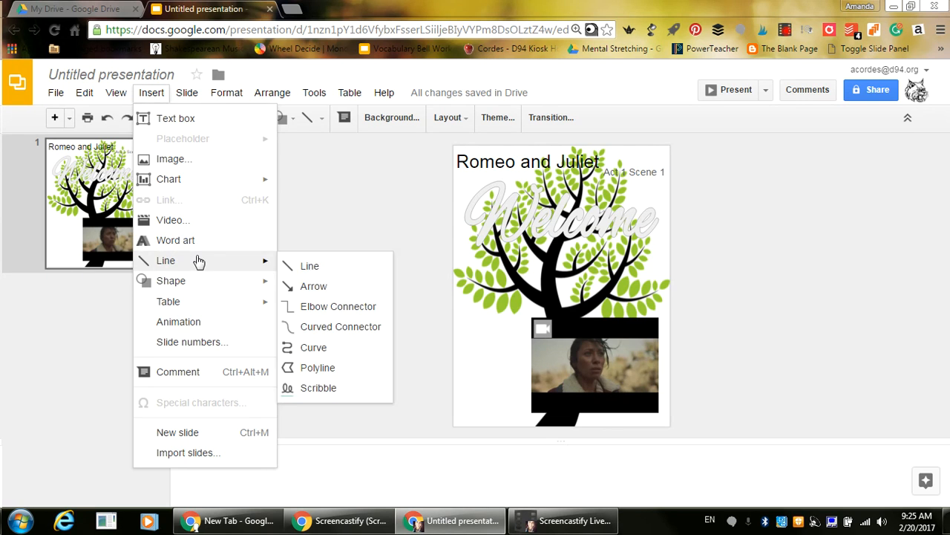
pyautogui.moveTo(208, 284)
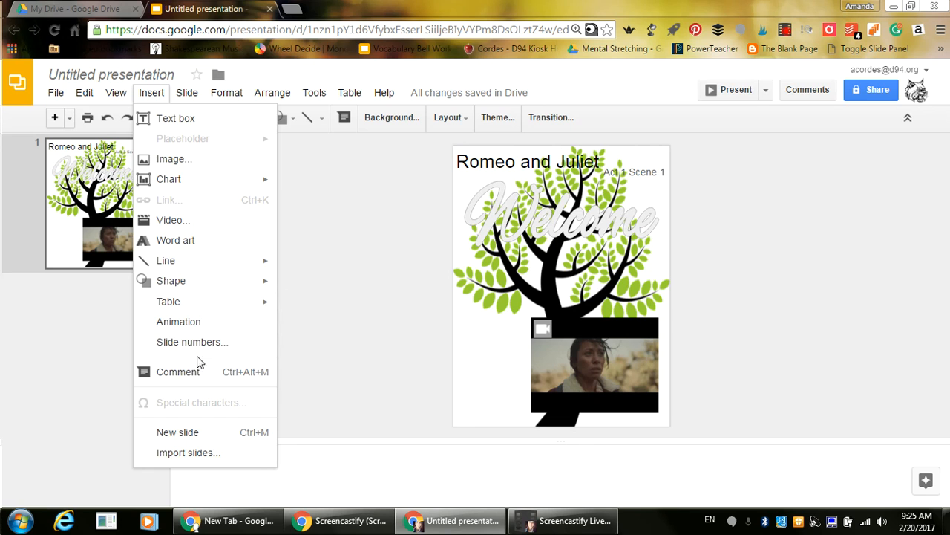
pyautogui.click(192, 379)
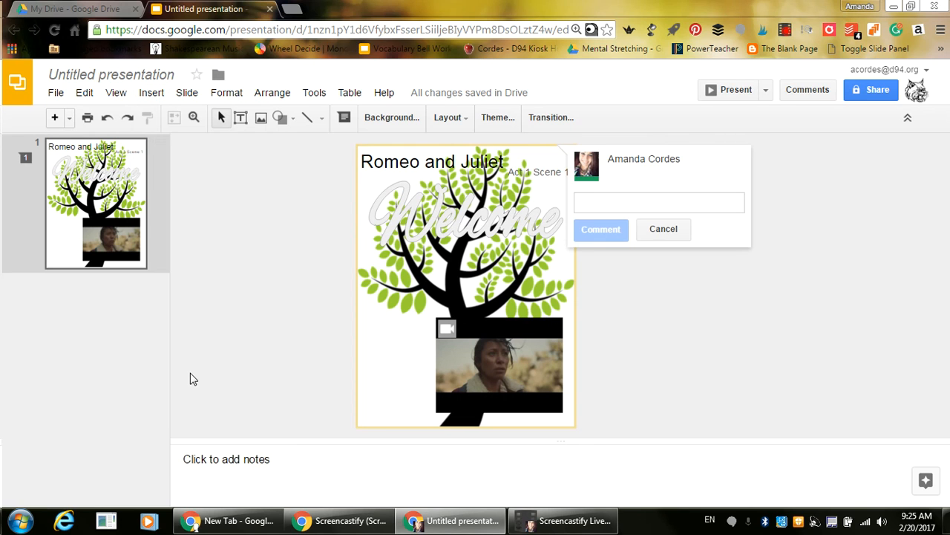
pyautogui.click(661, 230)
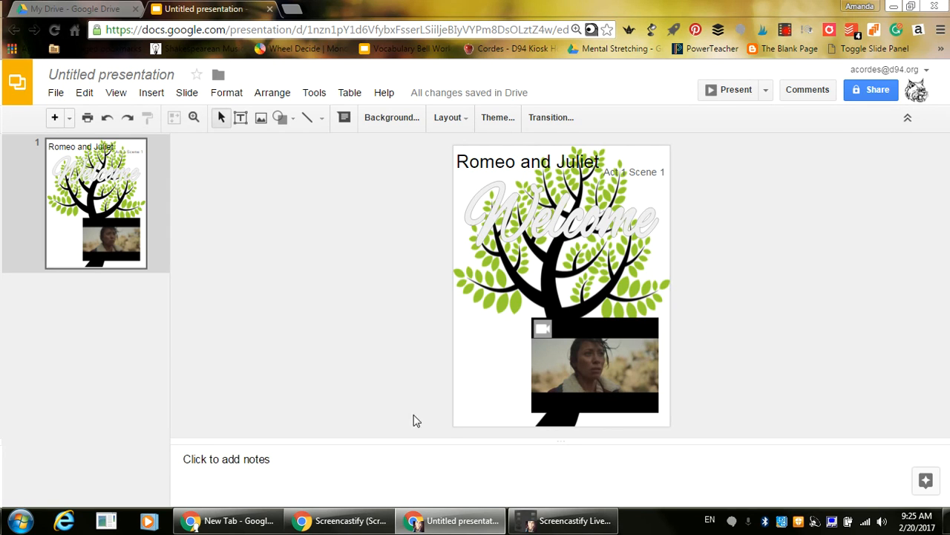
# Step: Create a new blank presentation and dismiss its theme chooser
pyautogui.click(55, 92)
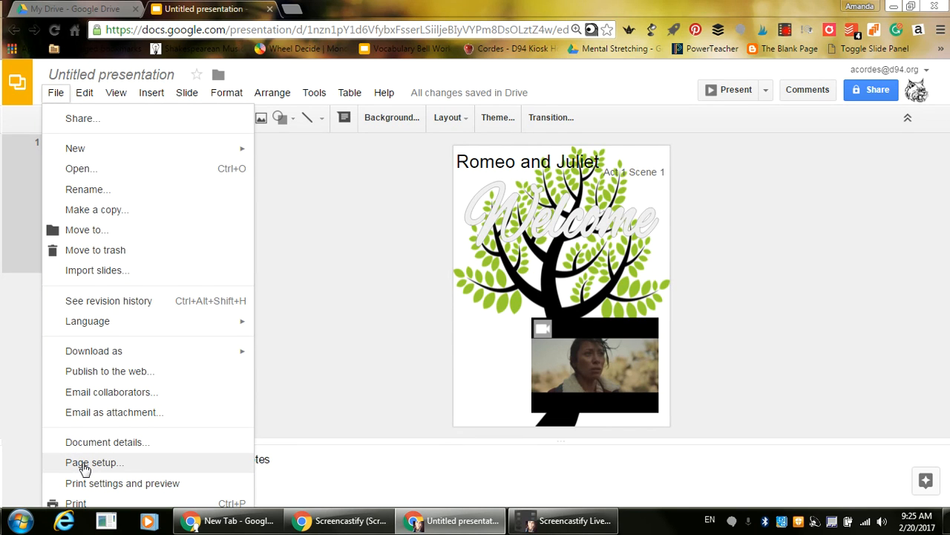
pyautogui.click(391, 315)
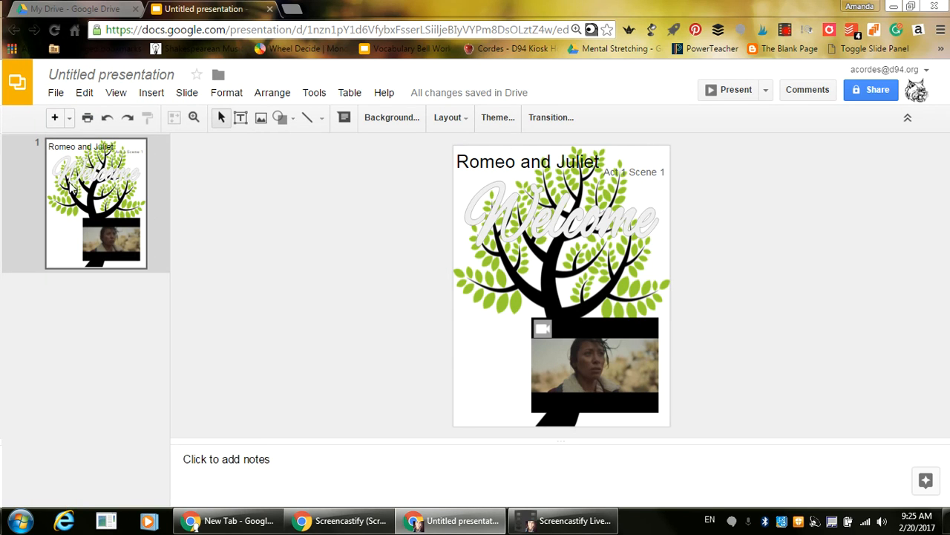
pyautogui.click(55, 95)
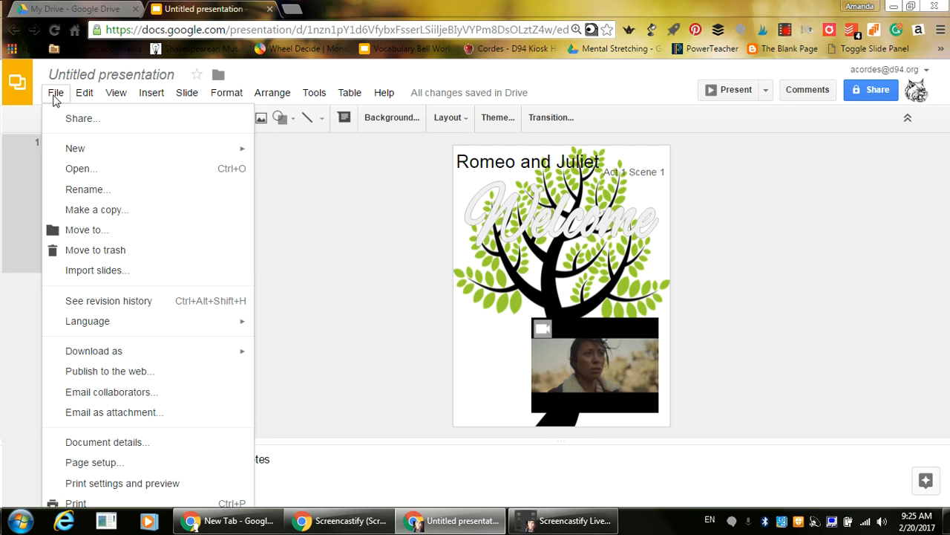
pyautogui.moveTo(119, 157)
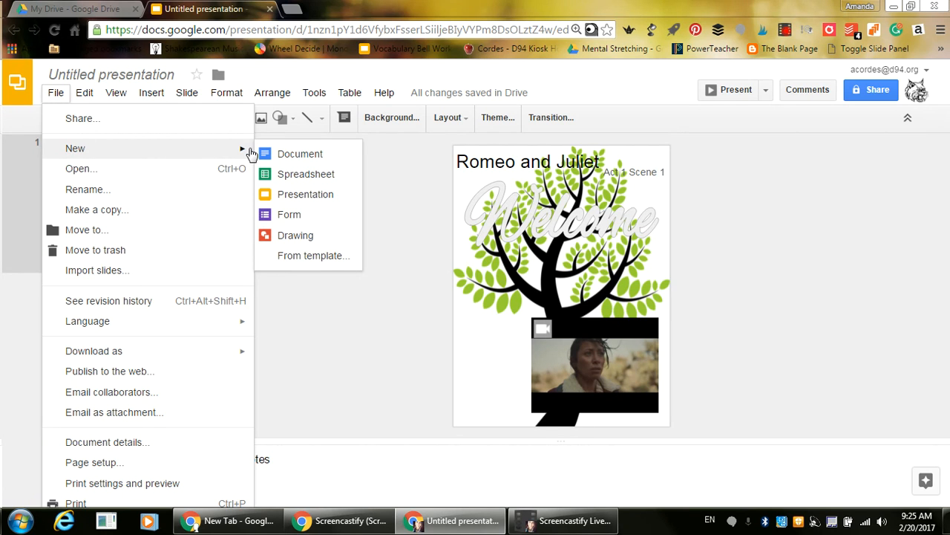
pyautogui.click(281, 193)
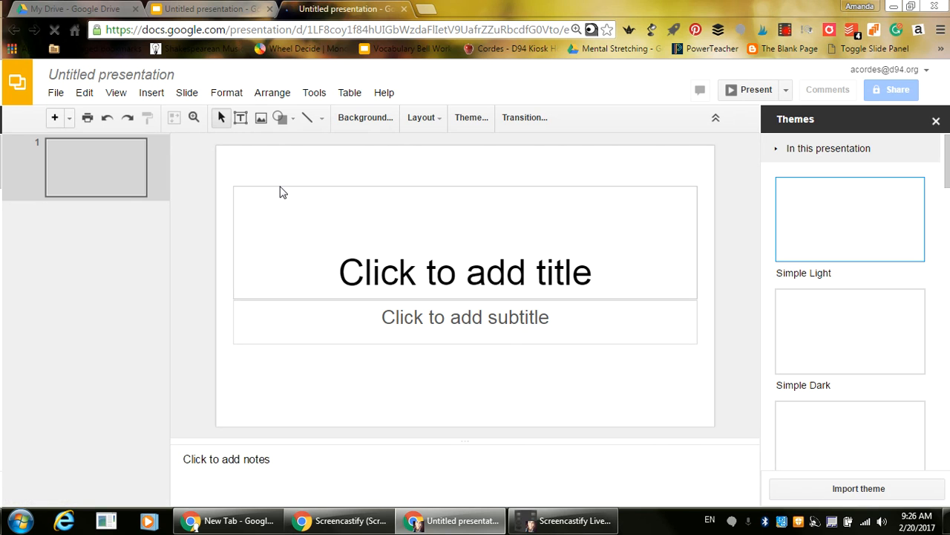
pyautogui.click(935, 122)
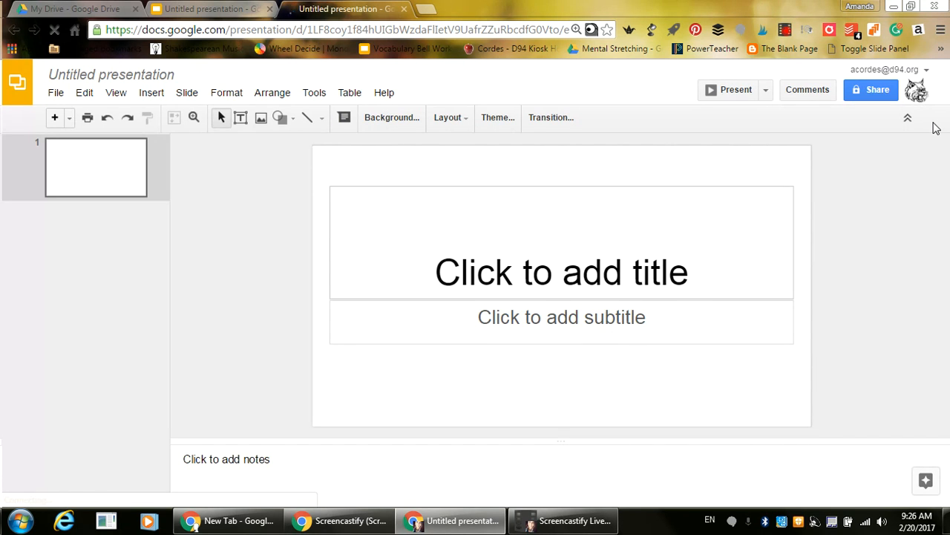
# Step: Open google.com in a new browser tab and search for "infographic"
pyautogui.click(424, 8)
pyautogui.write('google.com')
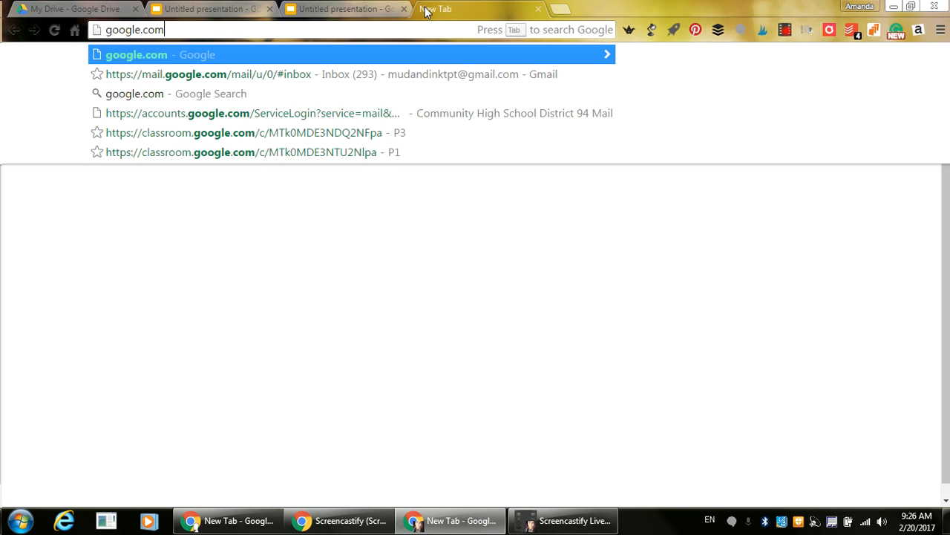
pyautogui.press('Return')
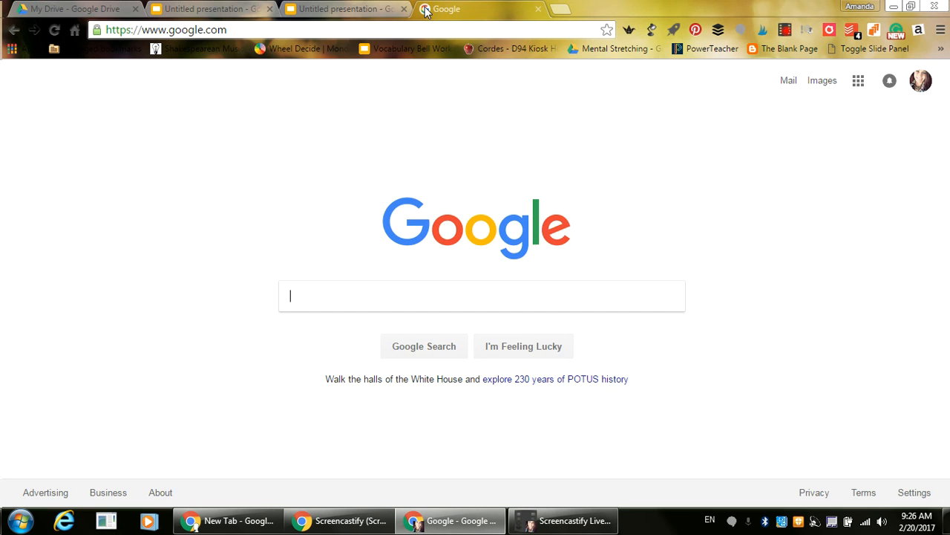
pyautogui.write('infographic')
pyautogui.press('Return')
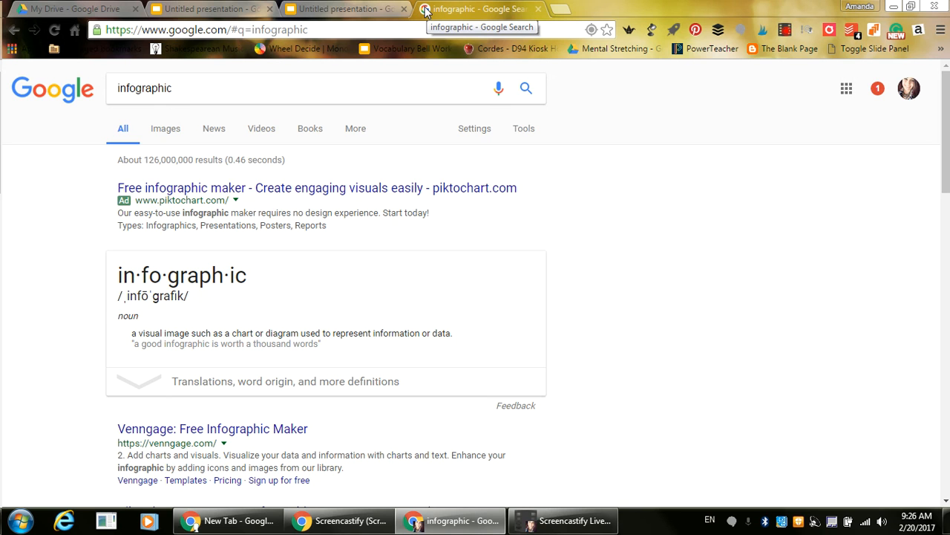
# Step: Browse the image results for infographic examples and preview the "The Magic Bean Shop" and "The Fries That Bind Us" map infographic
pyautogui.click(165, 130)
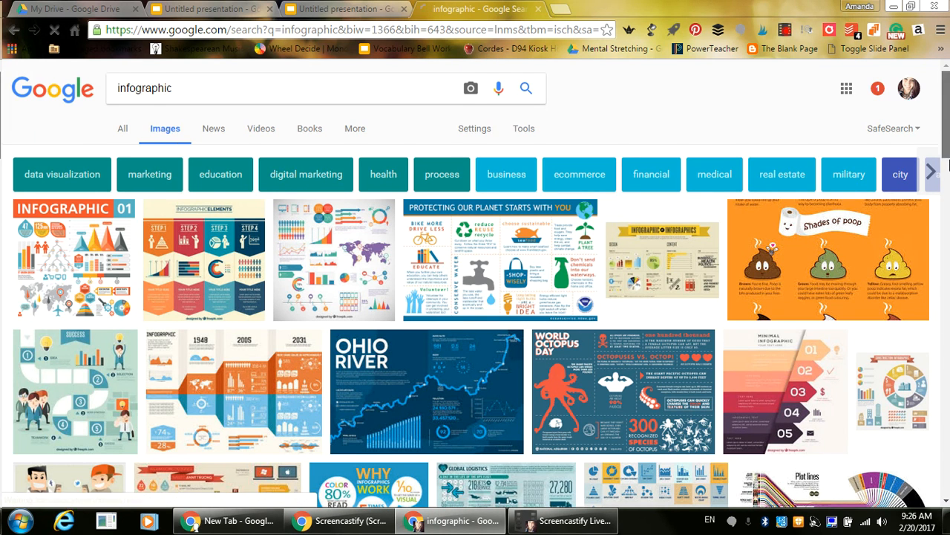
pyautogui.moveTo(947, 159); pyautogui.dragTo(936, 249)
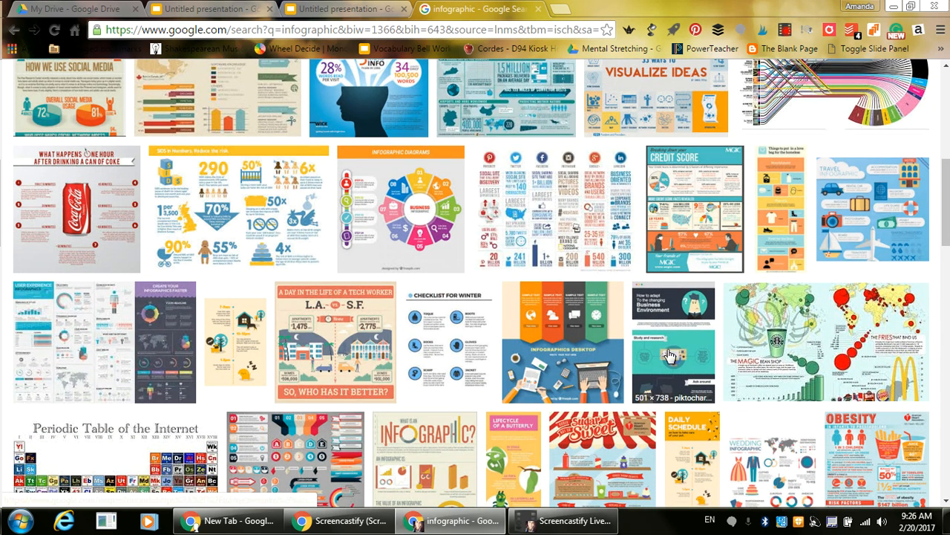
pyautogui.click(822, 369)
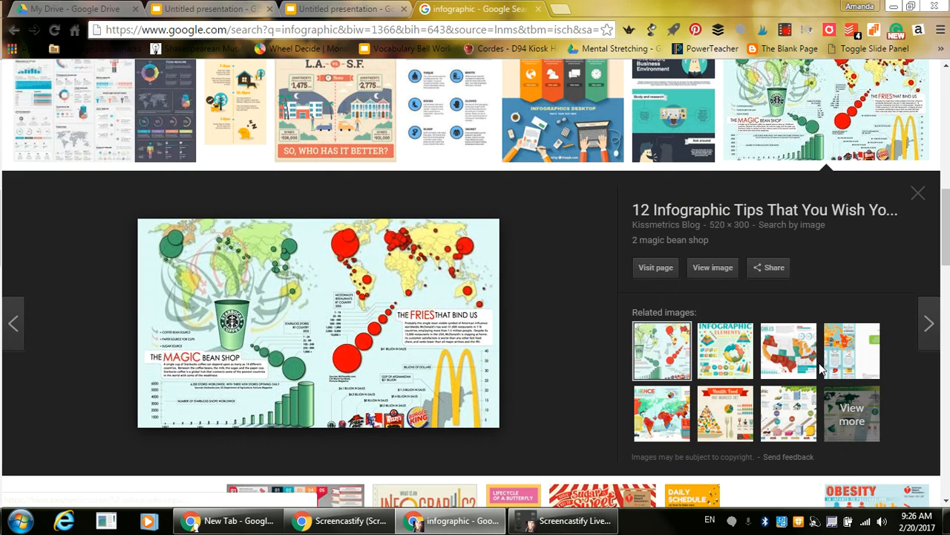
# Step: View the "The Magic Bean Shop" infographic at its original size, and return to the image results
pyautogui.click(713, 269)
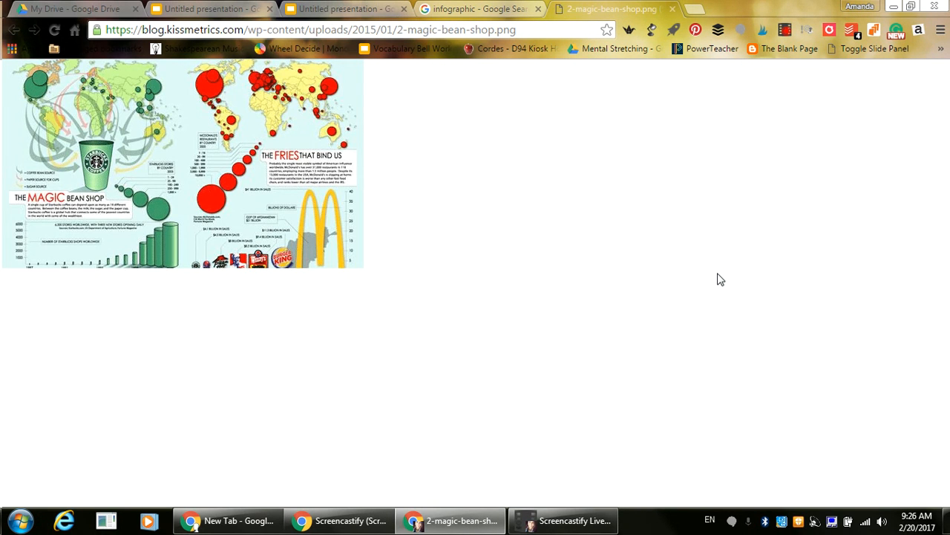
pyautogui.moveTo(241, 156)
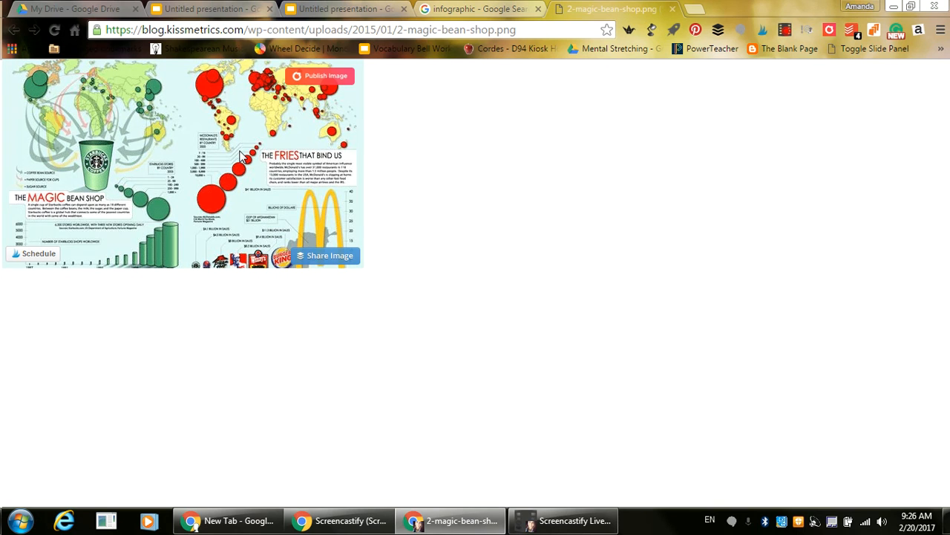
pyautogui.click(672, 8)
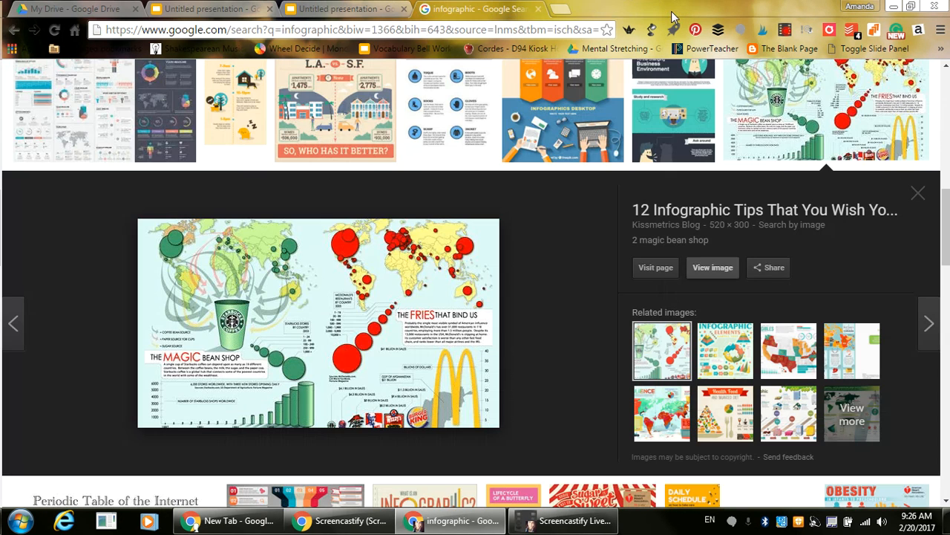
pyautogui.click(918, 206)
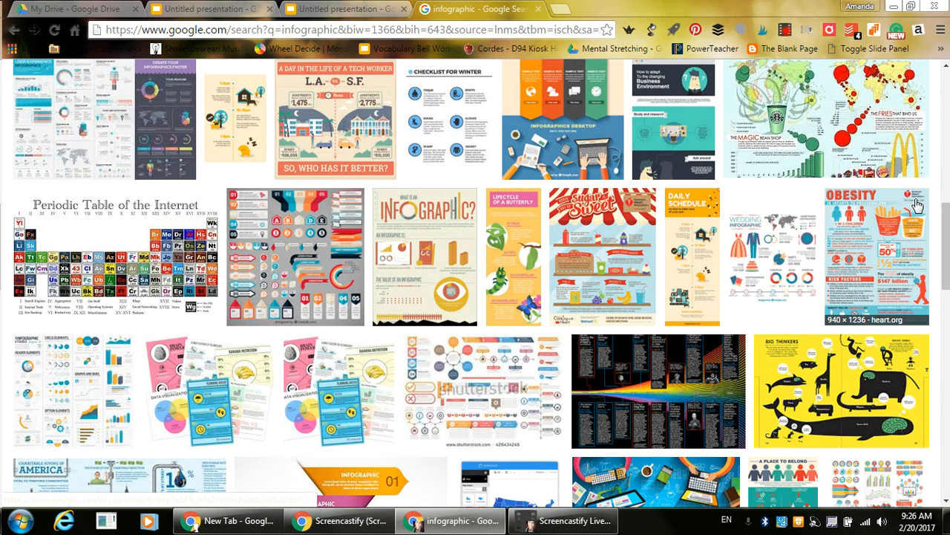
# Step: Open the "Added Sugar Is Not So Sweet" infographic at full size and examine its layout from heading to last section
pyautogui.click(599, 248)
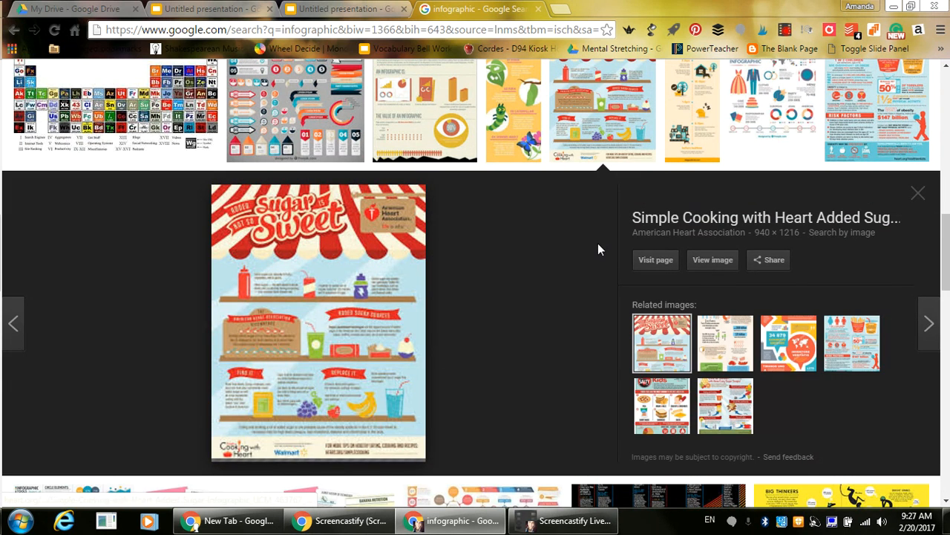
pyautogui.click(709, 260)
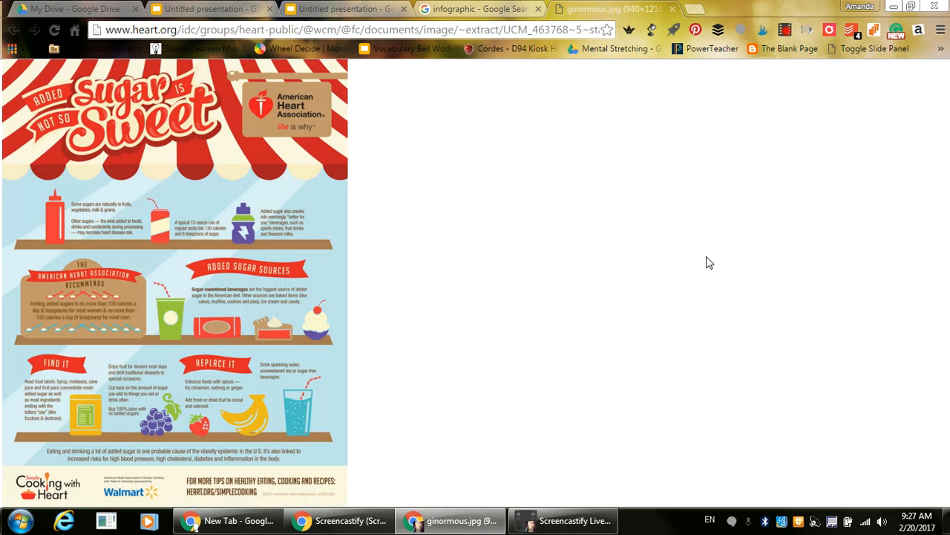
pyautogui.moveTo(197, 215)
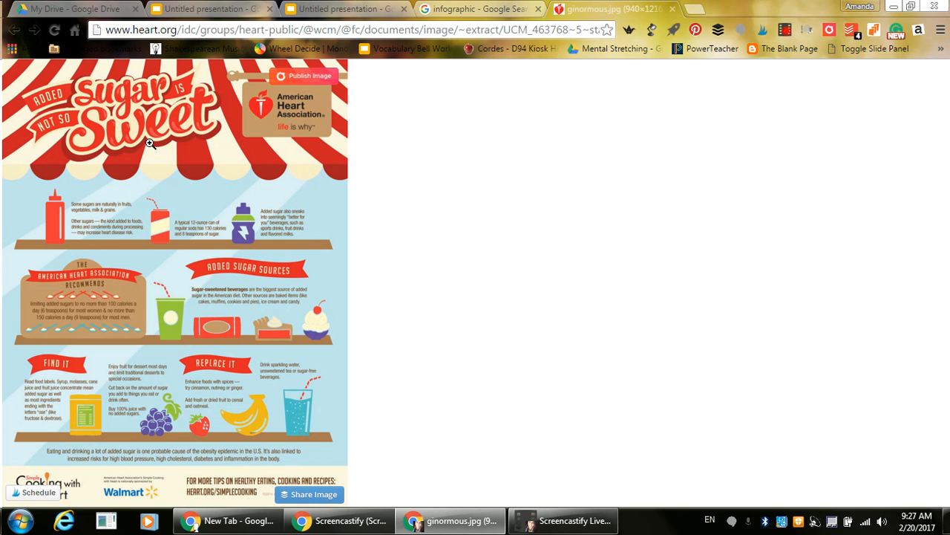
pyautogui.click(52, 238)
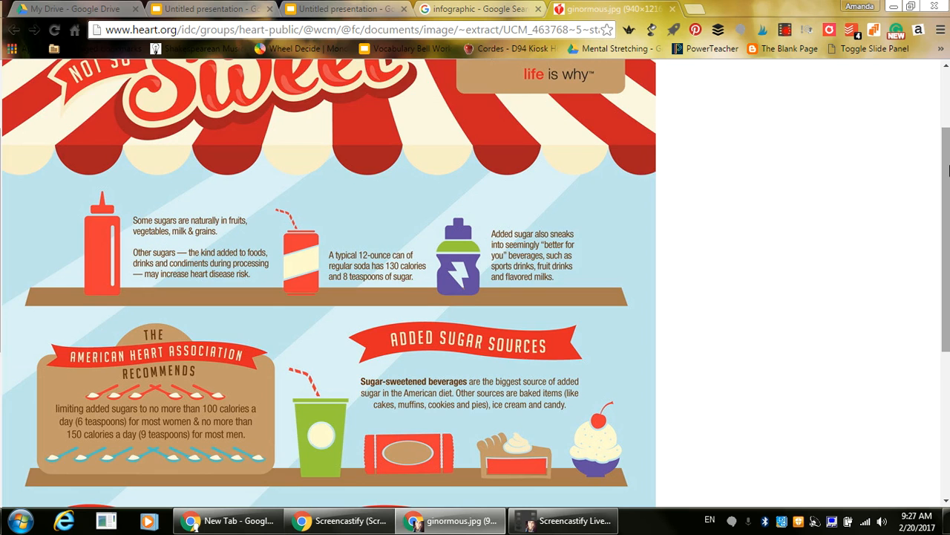
pyautogui.moveTo(949, 171); pyautogui.dragTo(923, 265)
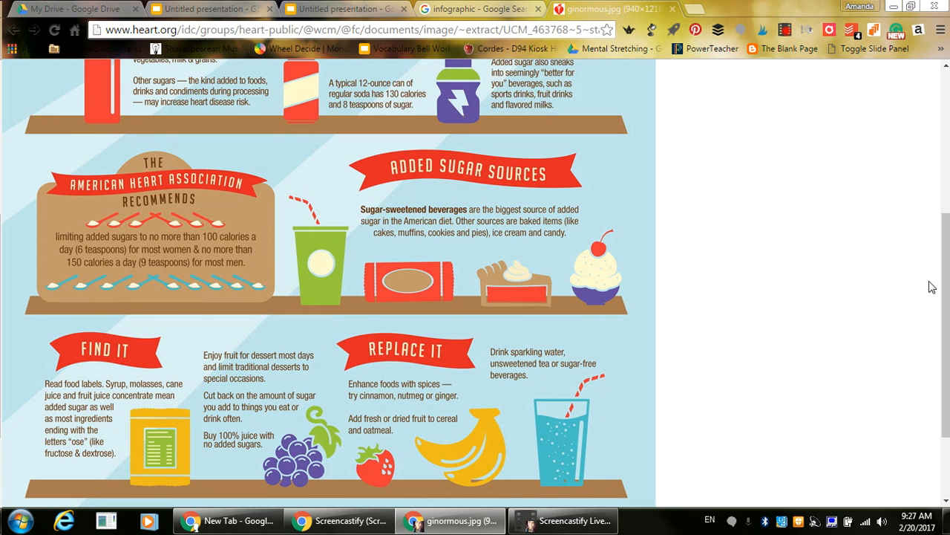
pyautogui.moveTo(943, 303); pyautogui.dragTo(945, 141)
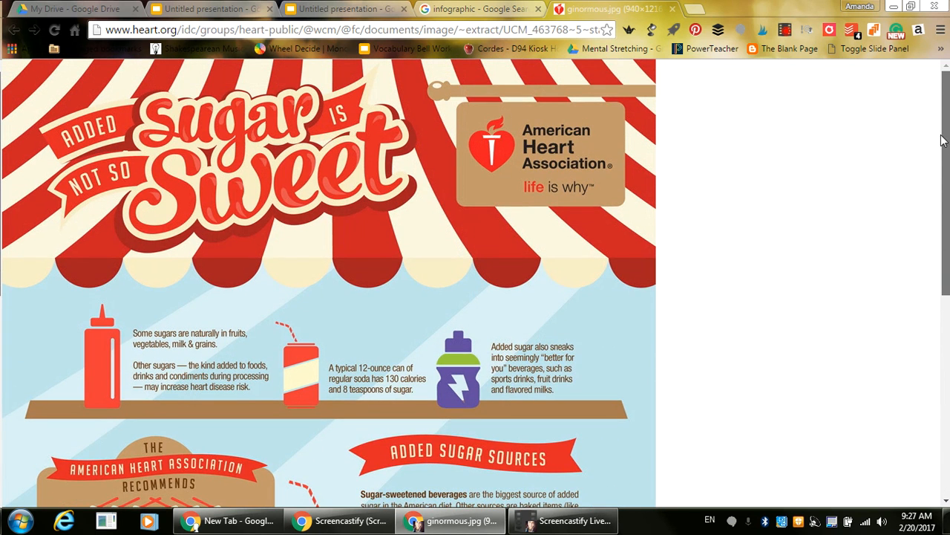
# Step: Return to the blank presentation and set a custom page size of 8.5 × 25 inches
pyautogui.click(363, 8)
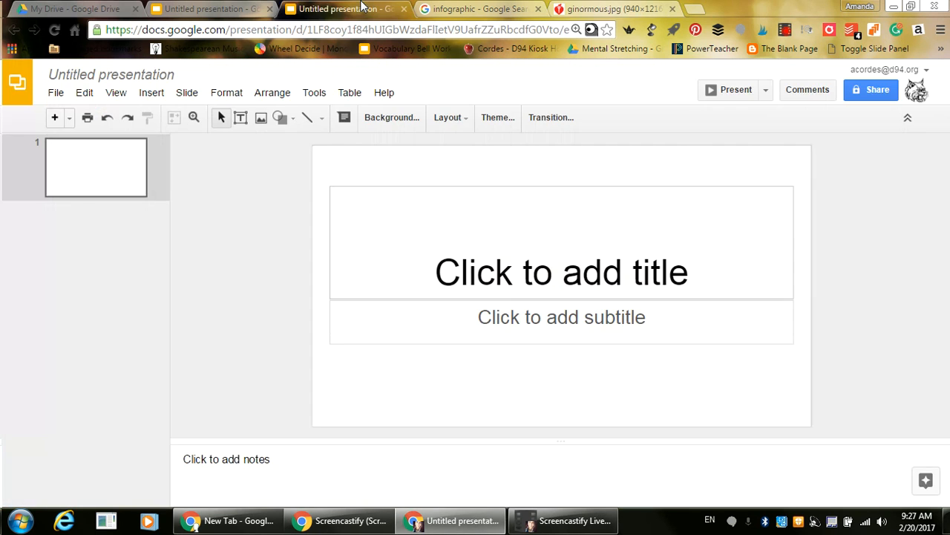
pyautogui.click(54, 93)
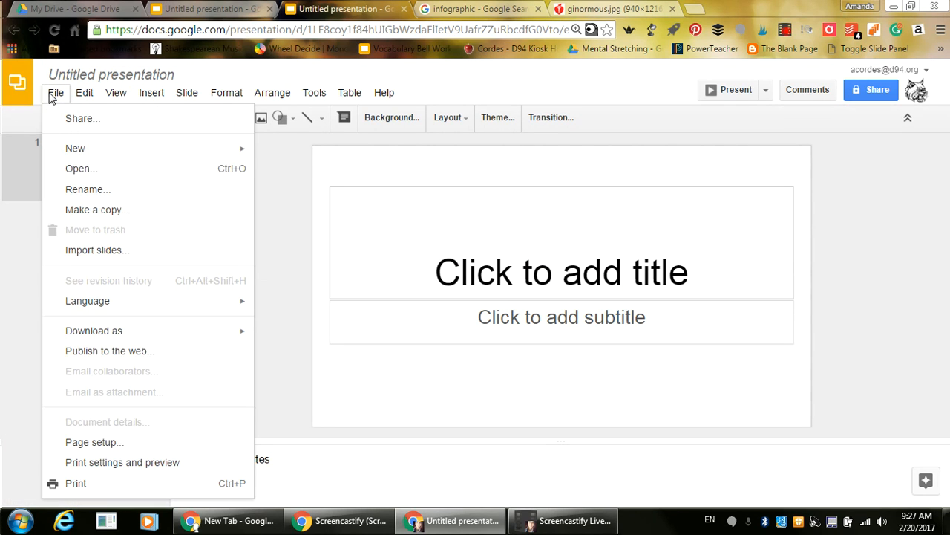
pyautogui.click(82, 442)
pyautogui.click(435, 280)
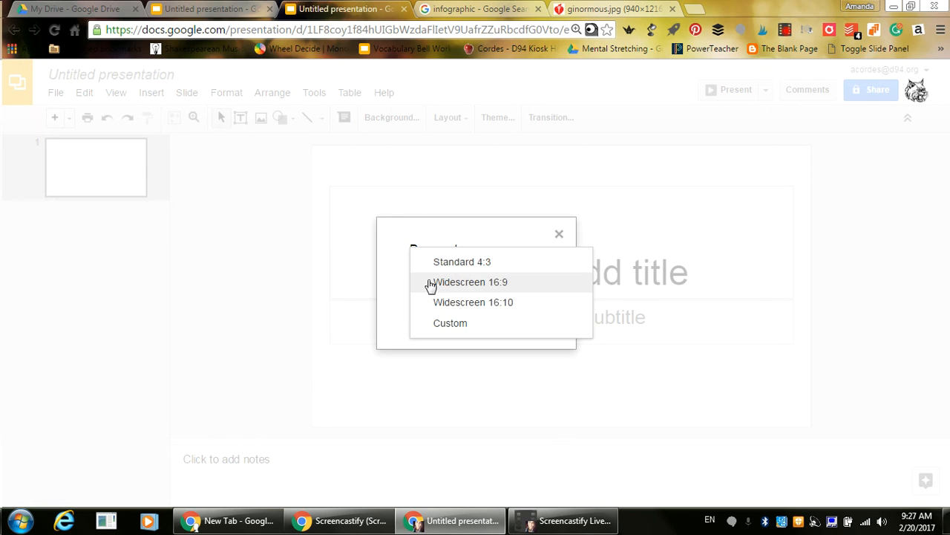
pyautogui.click(446, 331)
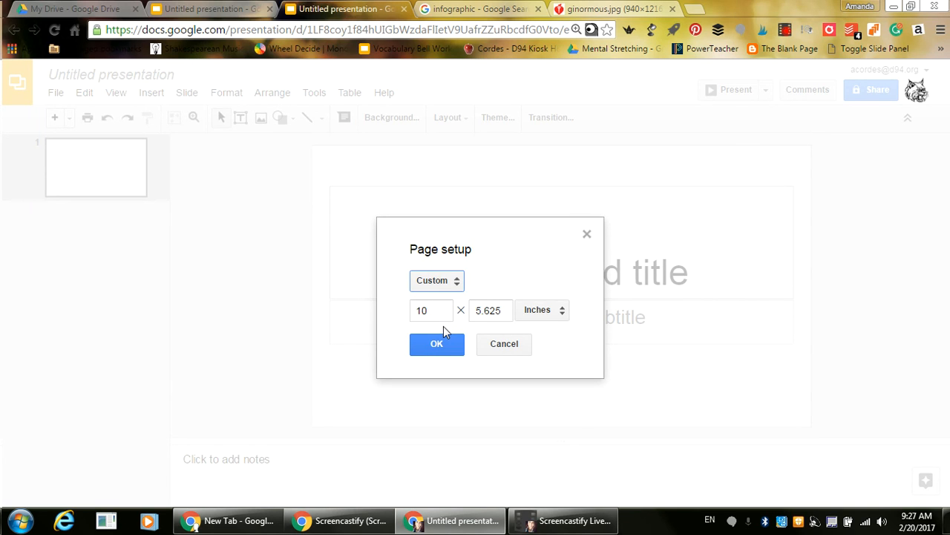
pyautogui.doubleClick(423, 312)
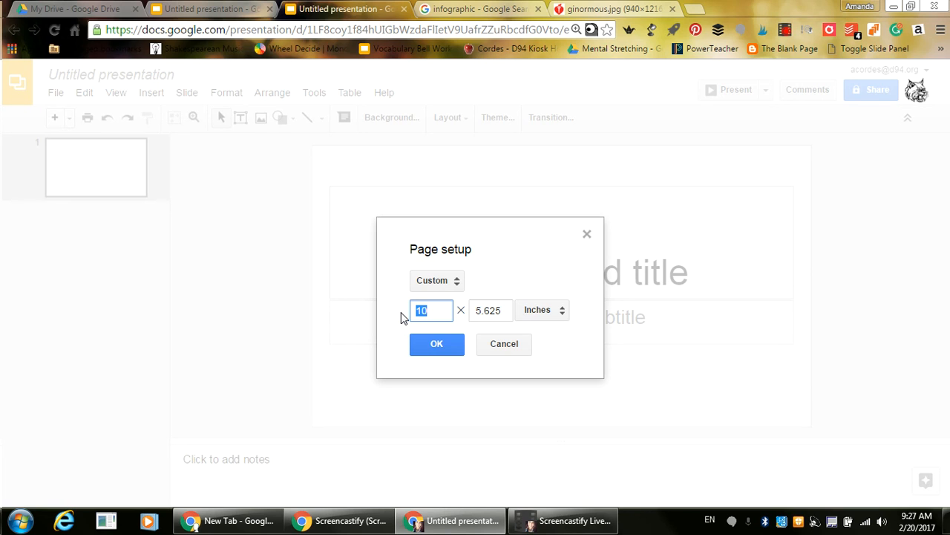
pyautogui.write('8.5')
pyautogui.press('Tab')
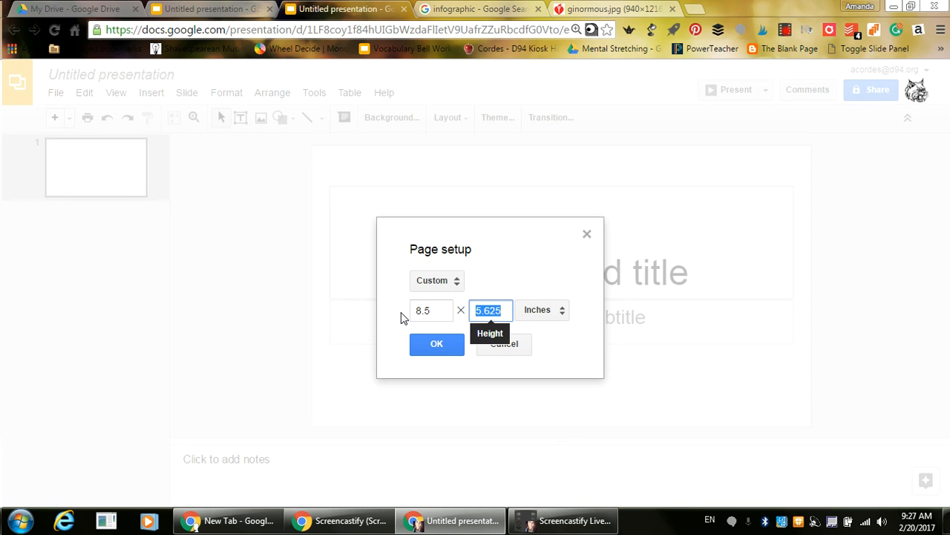
pyautogui.write('25')
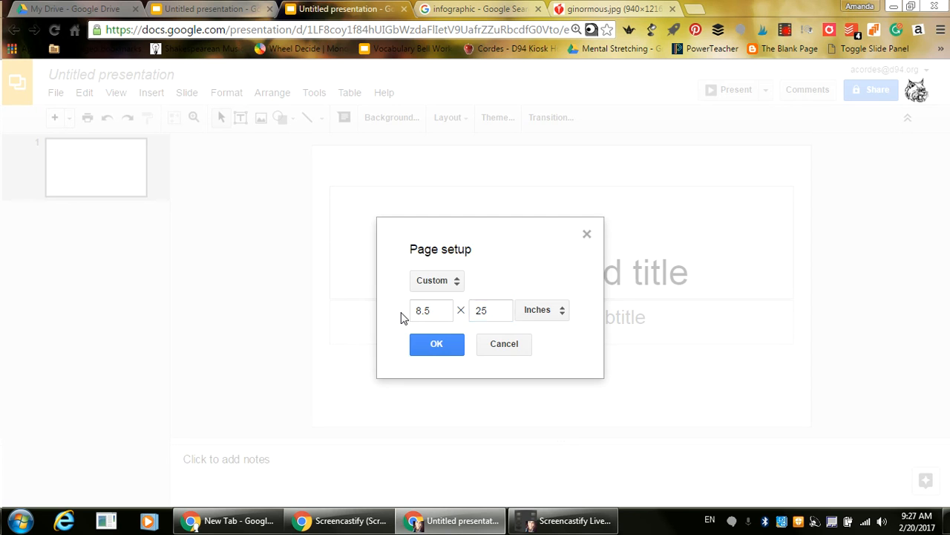
pyautogui.press('Return')
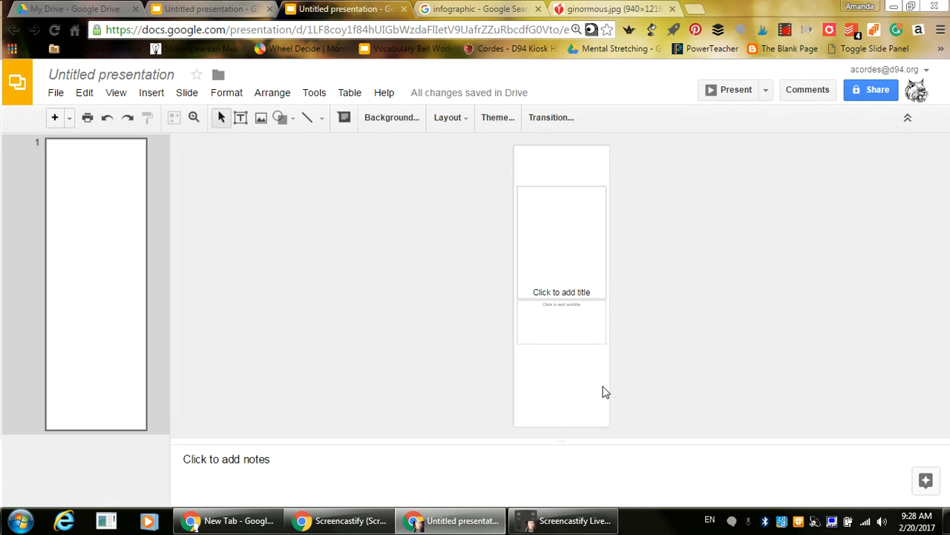
# Step: Shrink the title placeholder to a single-line height and reduce the subtitle placeholder's height to clear space between them
pyautogui.click(569, 214)
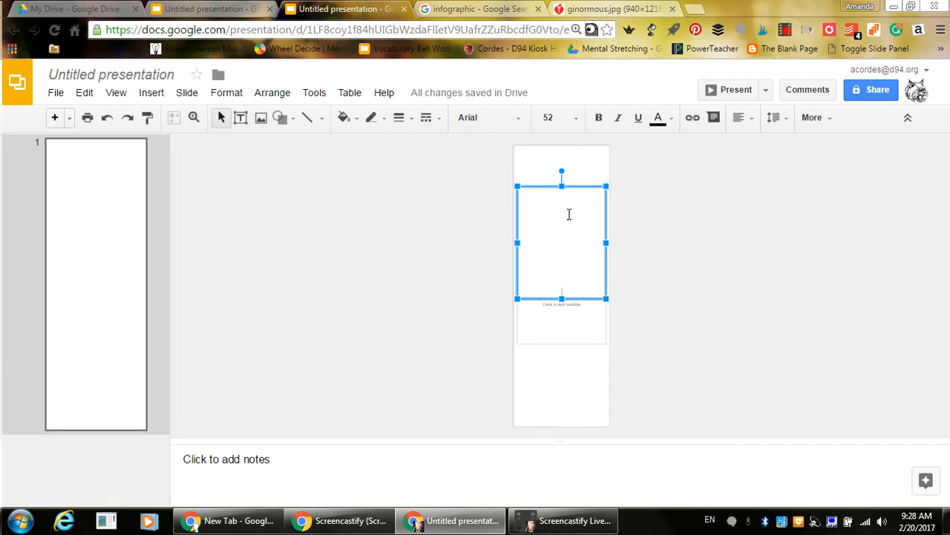
pyautogui.click(559, 303)
pyautogui.moveTo(562, 299); pyautogui.dragTo(555, 195)
pyautogui.click(574, 293)
pyautogui.click(568, 220)
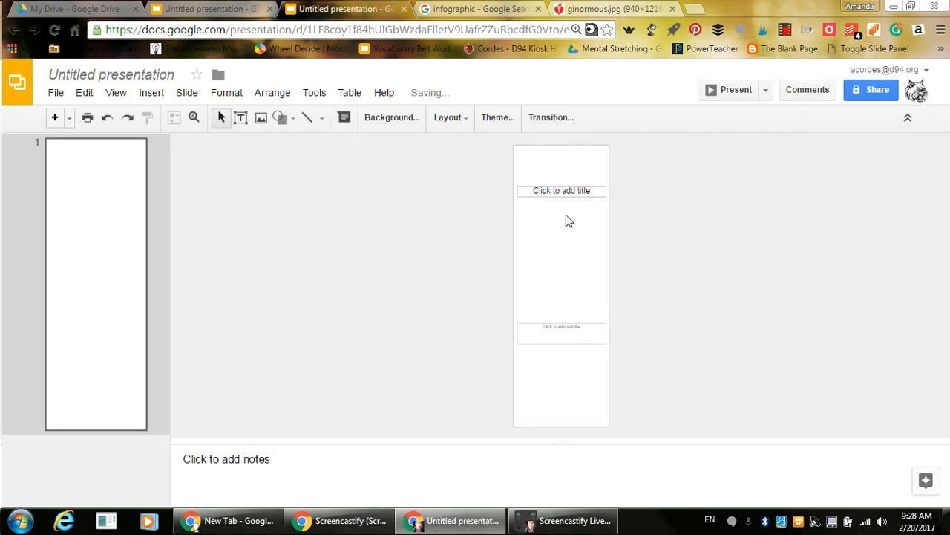
# Step: Search Google images for "ketchup" and insert the Heinz Tomato Ketchup bottle photo with the yellow bottle on the slide
pyautogui.click(147, 97)
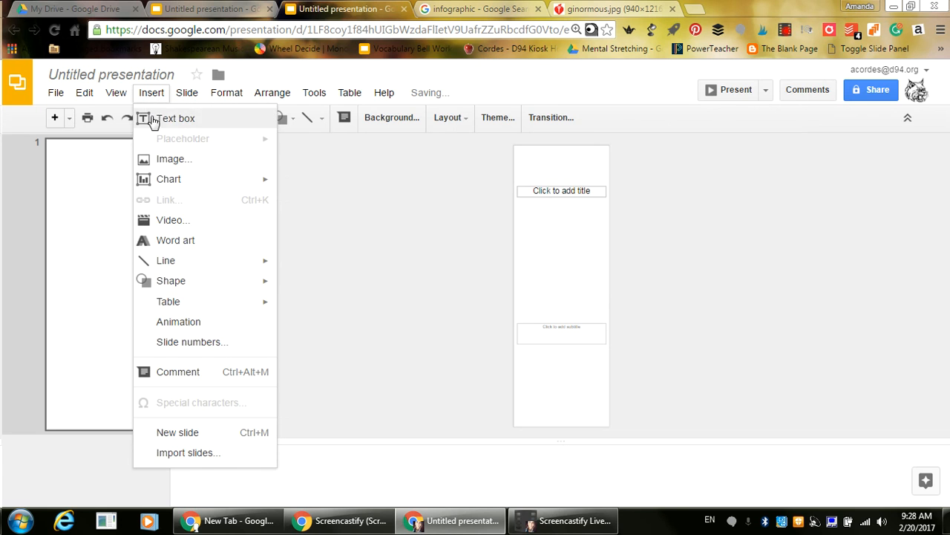
pyautogui.click(186, 159)
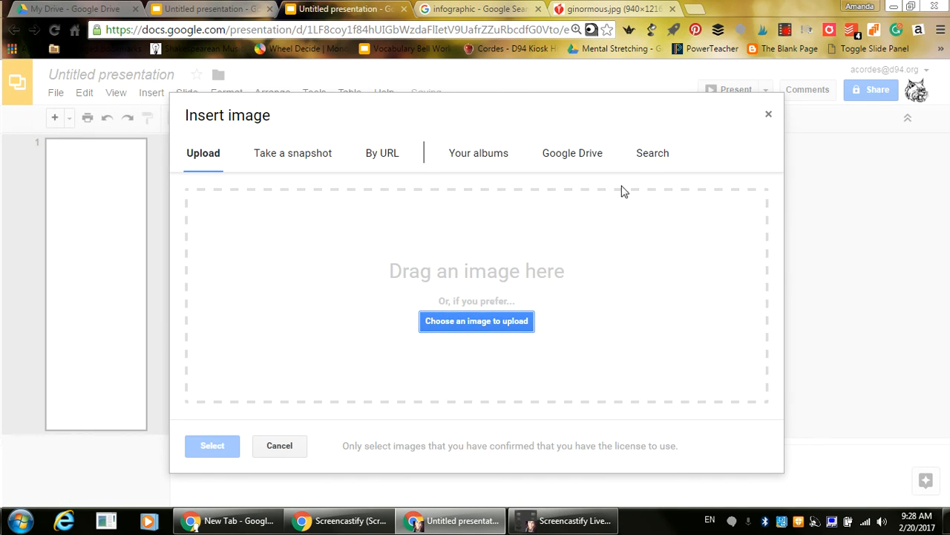
pyautogui.click(656, 153)
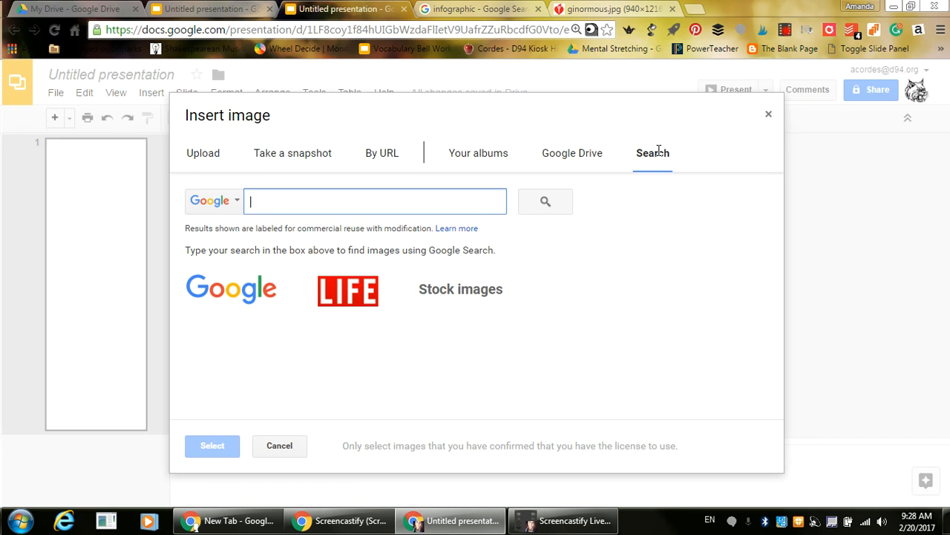
pyautogui.write('ketchup')
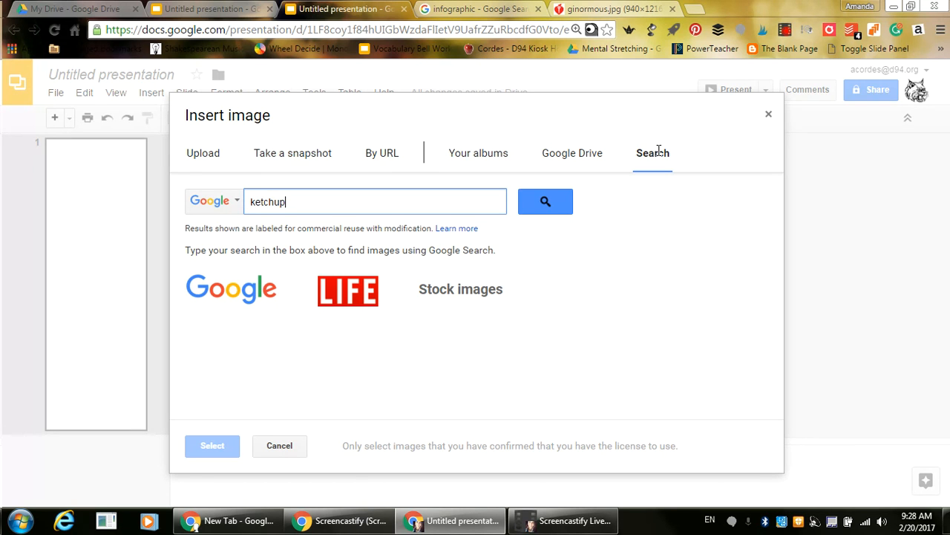
pyautogui.press('Return')
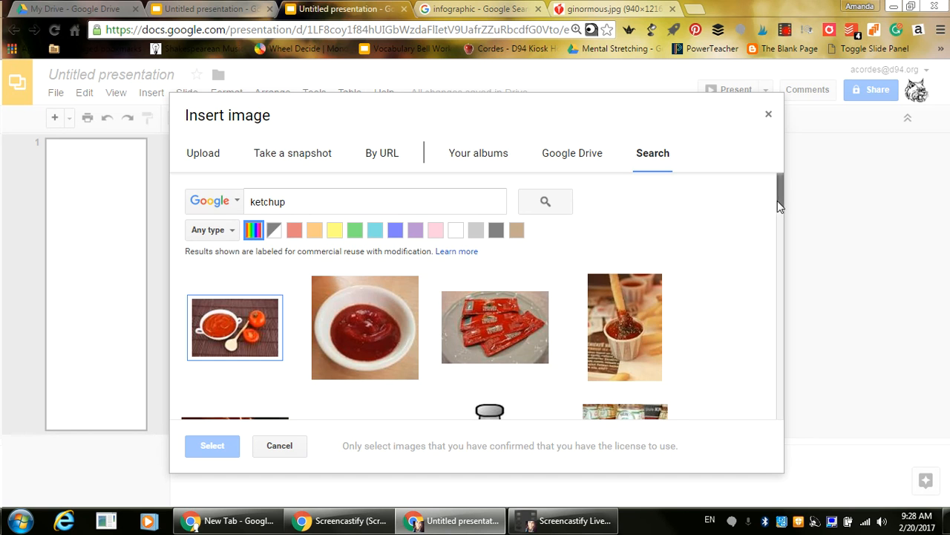
pyautogui.moveTo(777, 200); pyautogui.dragTo(769, 249)
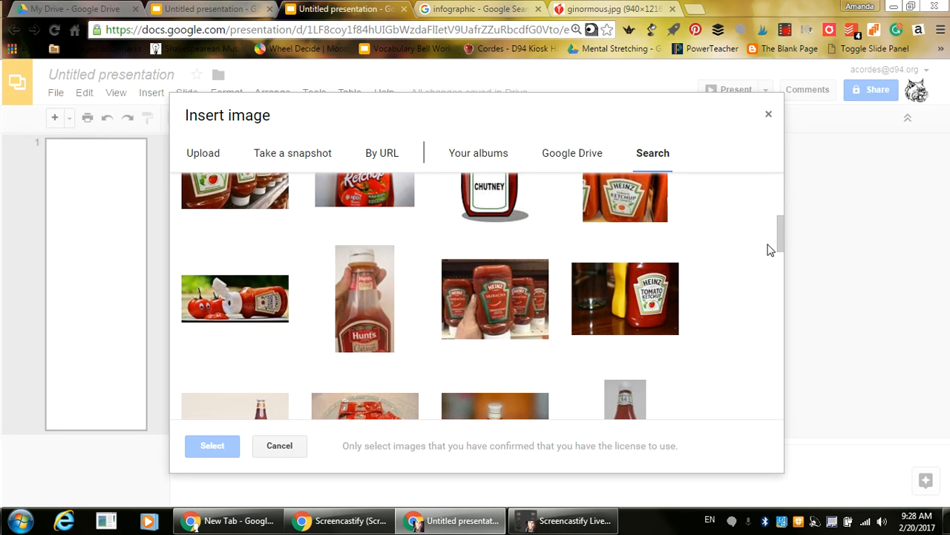
pyautogui.click(633, 315)
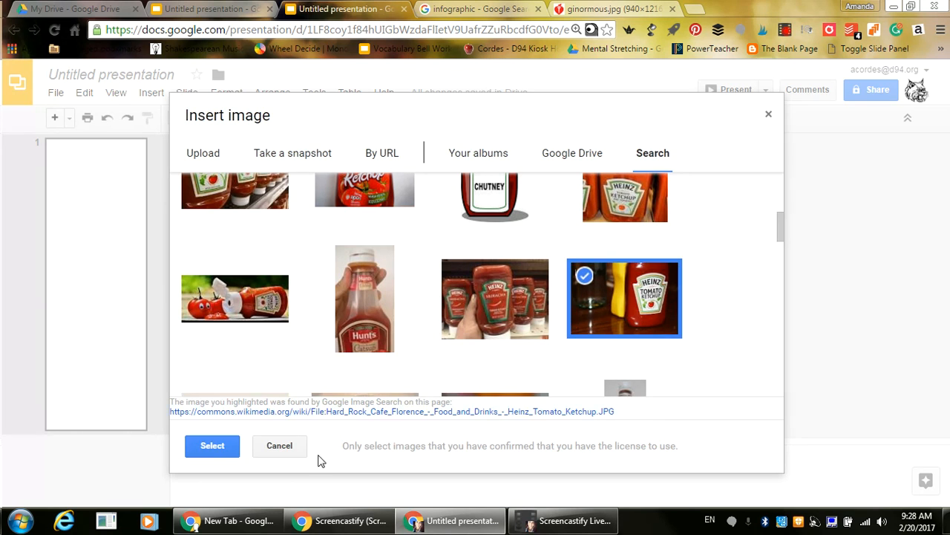
pyautogui.click(212, 448)
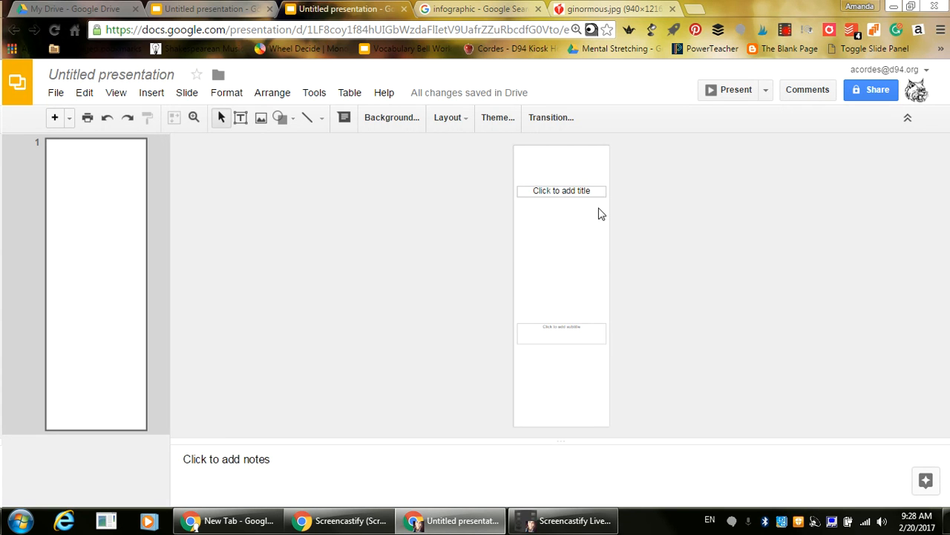
pyautogui.hotkey('ctrl', 'v')
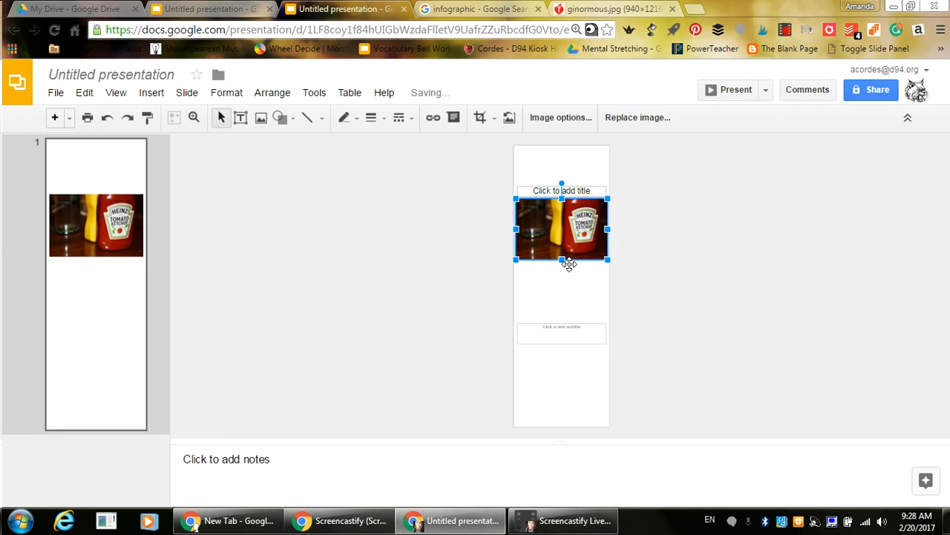
# Step: Move the ketchup photo just below the title placeholder and enlarge it to span the slide's full width
pyautogui.moveTo(566, 256); pyautogui.dragTo(569, 258)
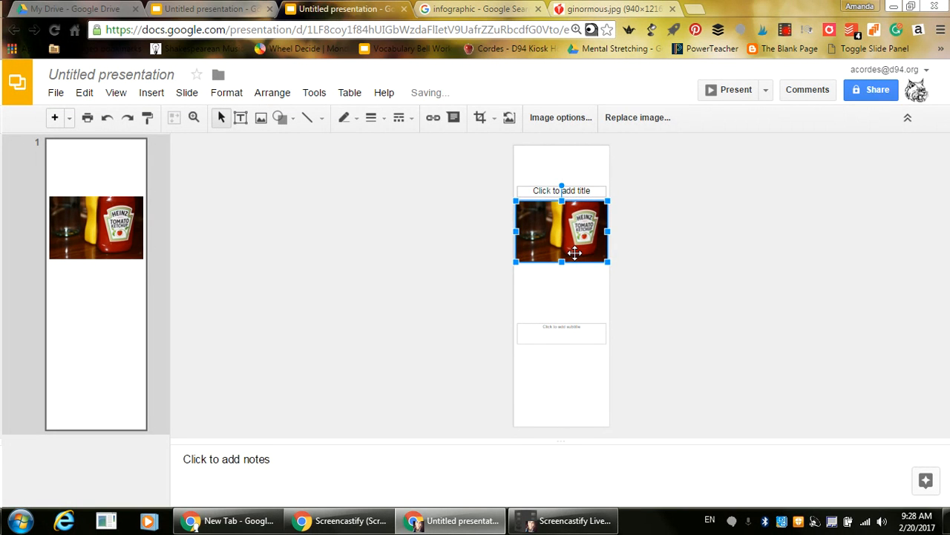
pyautogui.click(572, 273)
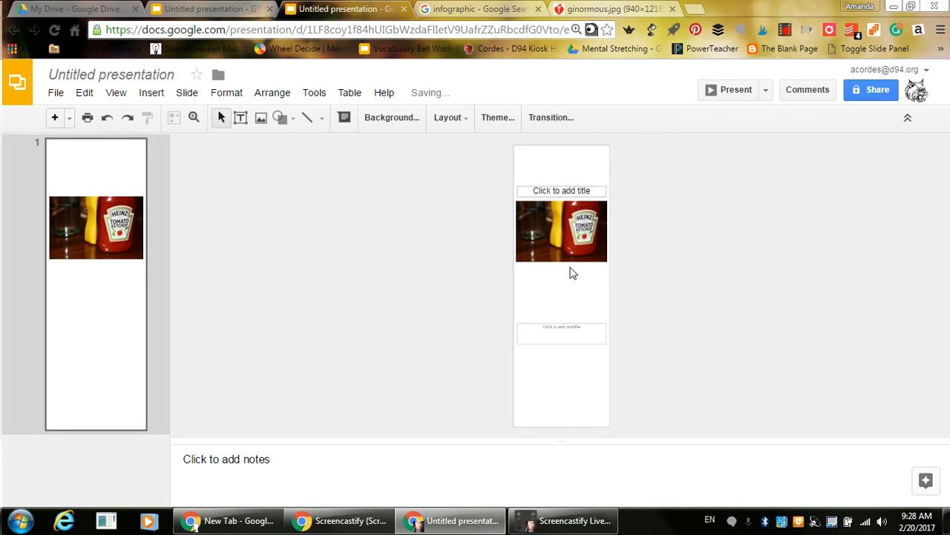
pyautogui.click(594, 223)
pyautogui.moveTo(517, 263); pyautogui.dragTo(508, 267)
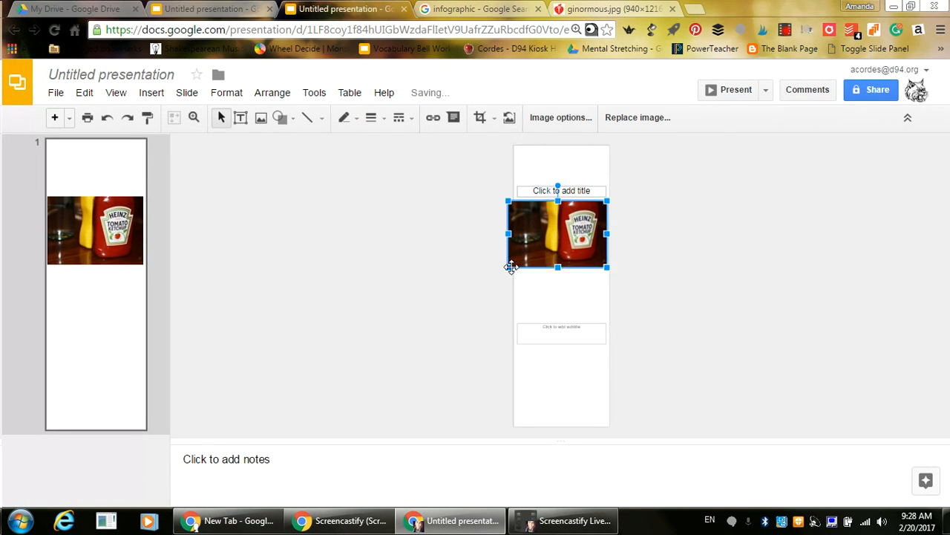
pyautogui.click(605, 275)
pyautogui.click(602, 266)
pyautogui.moveTo(602, 265); pyautogui.dragTo(610, 268)
pyautogui.click(615, 274)
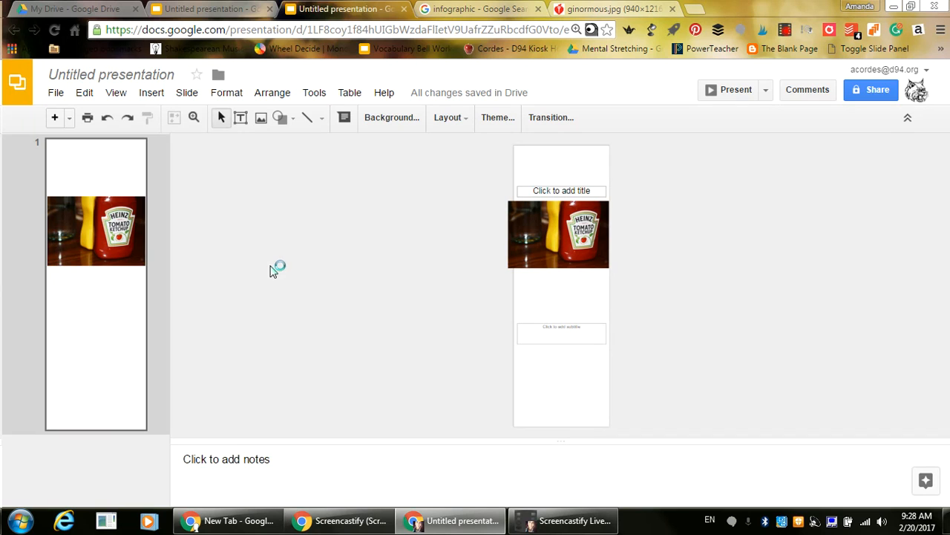
# Step: Download the current slide as a JPEG image
pyautogui.click(54, 92)
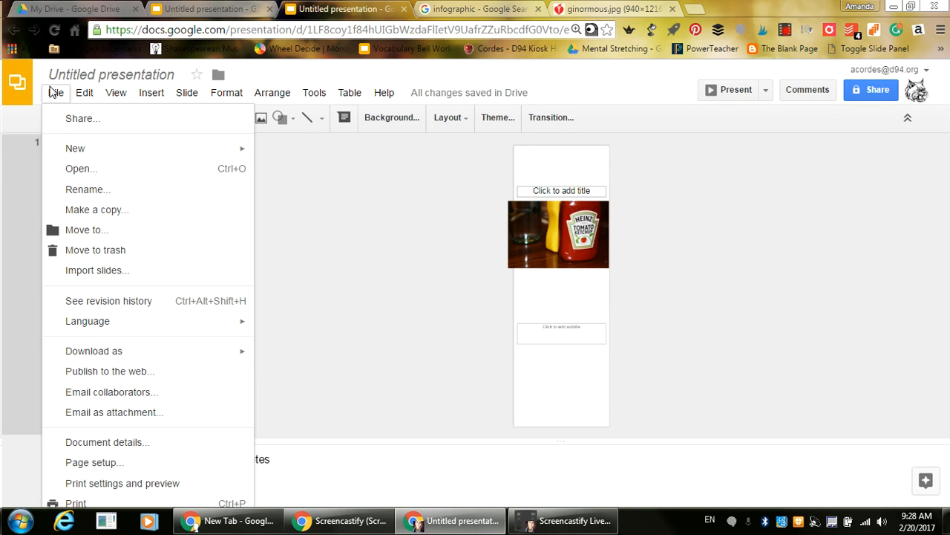
pyautogui.moveTo(163, 349)
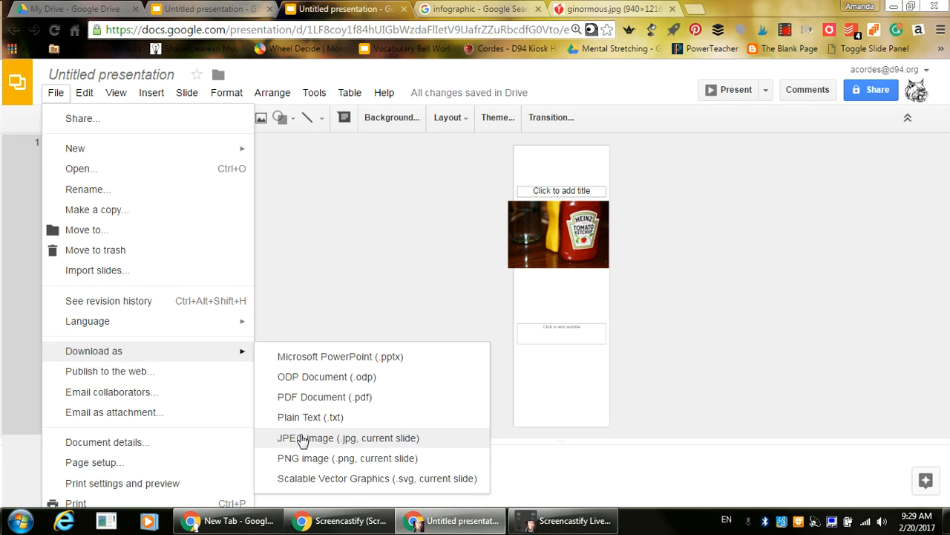
pyautogui.click(362, 440)
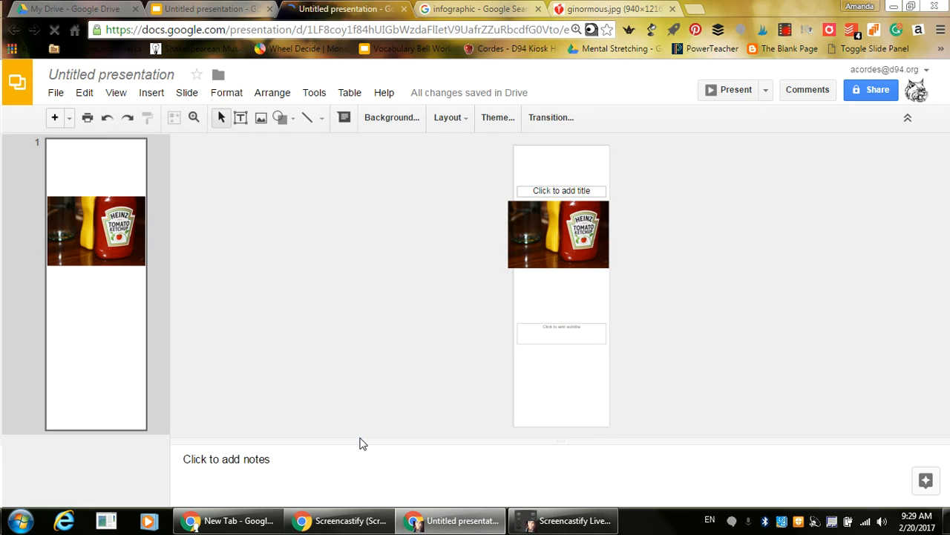